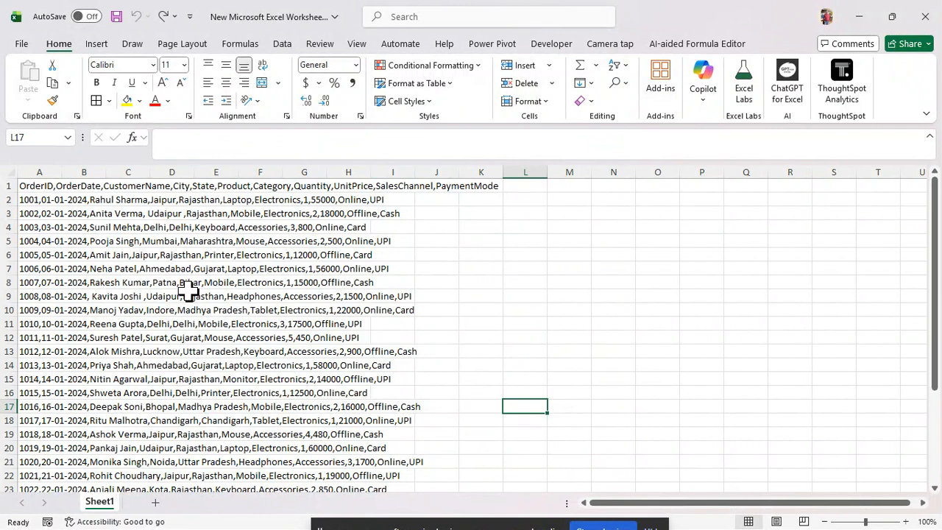
# Split the comma-separated order data in column A into separate columns with Text to Columns, using the Delimited type and General format
pyautogui.click(70, 240)
pyautogui.click(73, 218)
pyautogui.click(40, 214)
pyautogui.click(42, 171)
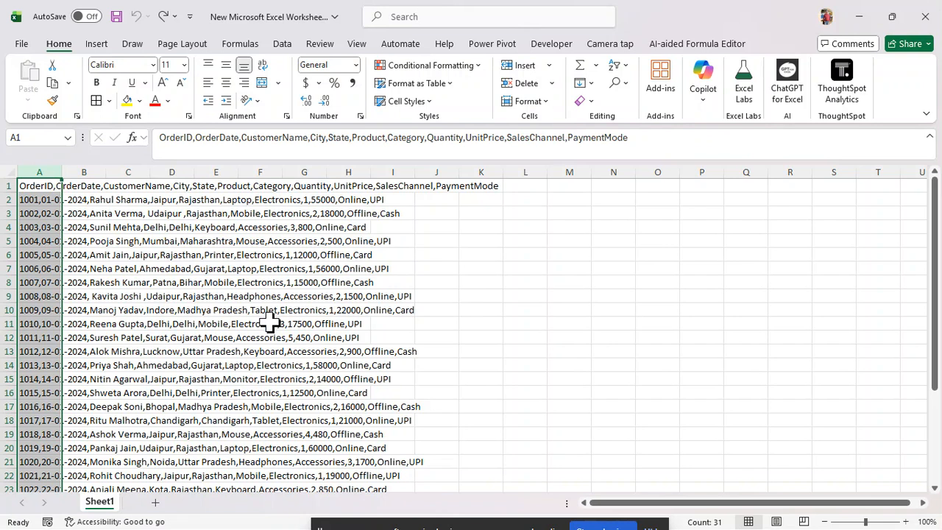
pyautogui.click(282, 45)
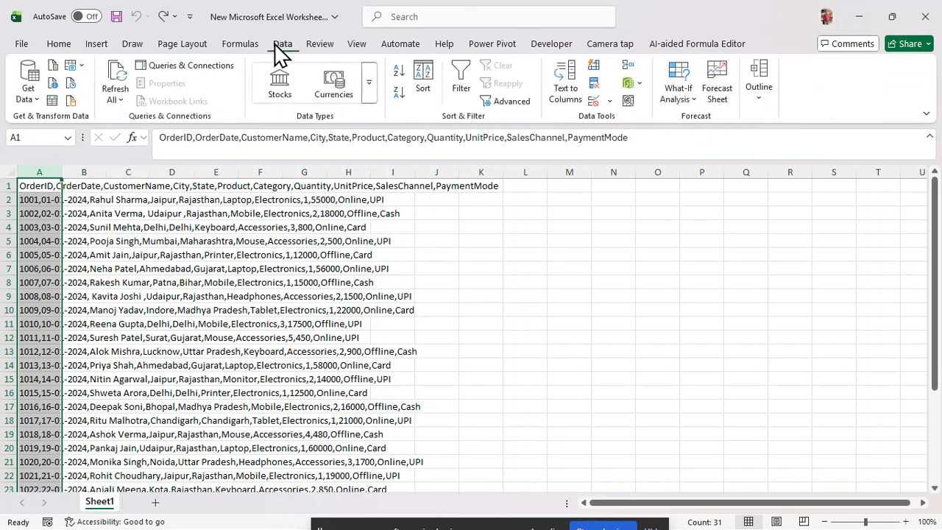
pyautogui.click(569, 95)
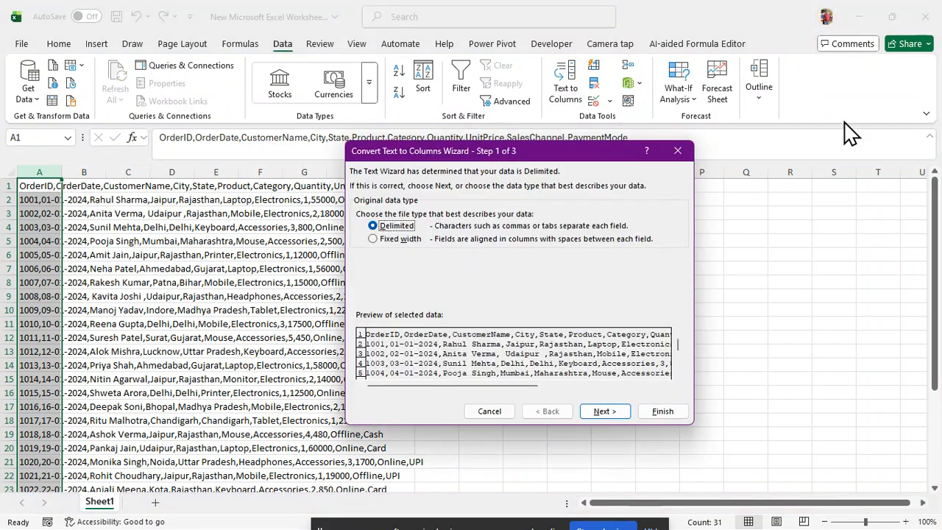
pyautogui.click(598, 412)
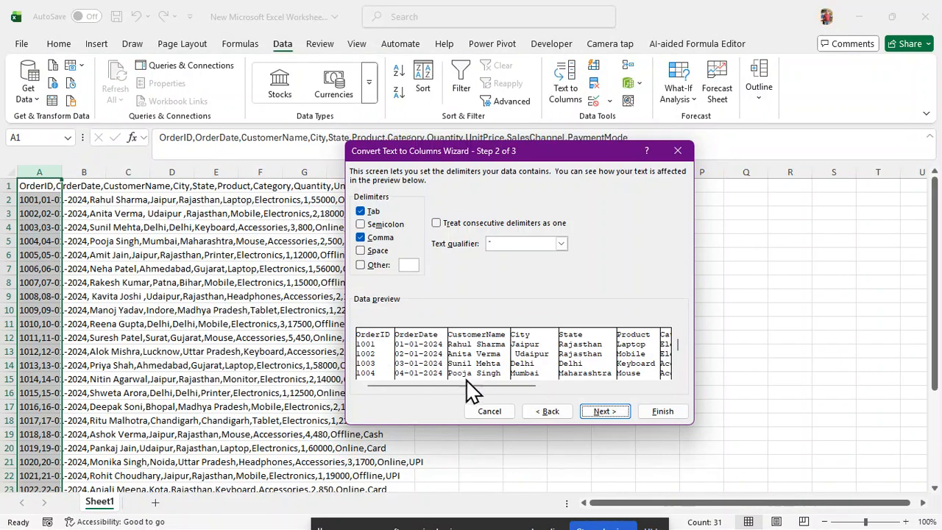
pyautogui.moveTo(508, 387); pyautogui.dragTo(597, 388)
pyautogui.click(611, 412)
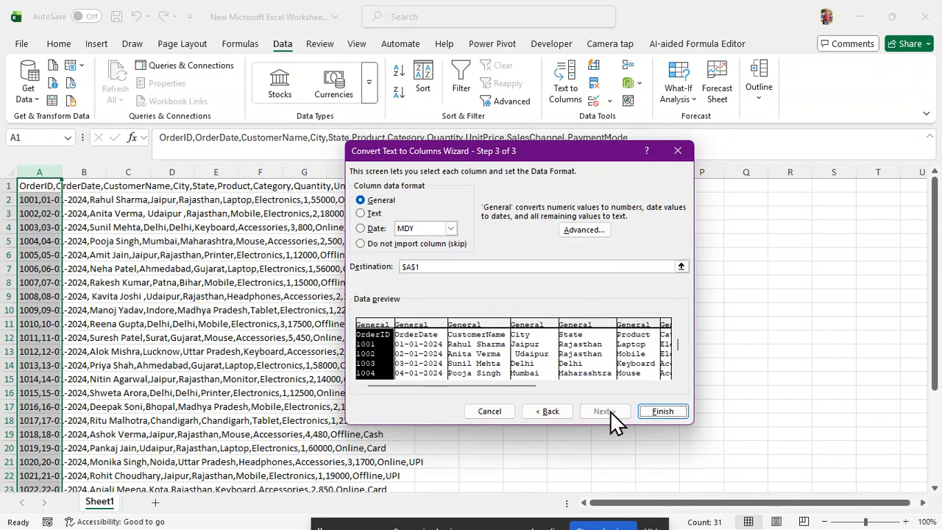
pyautogui.click(651, 413)
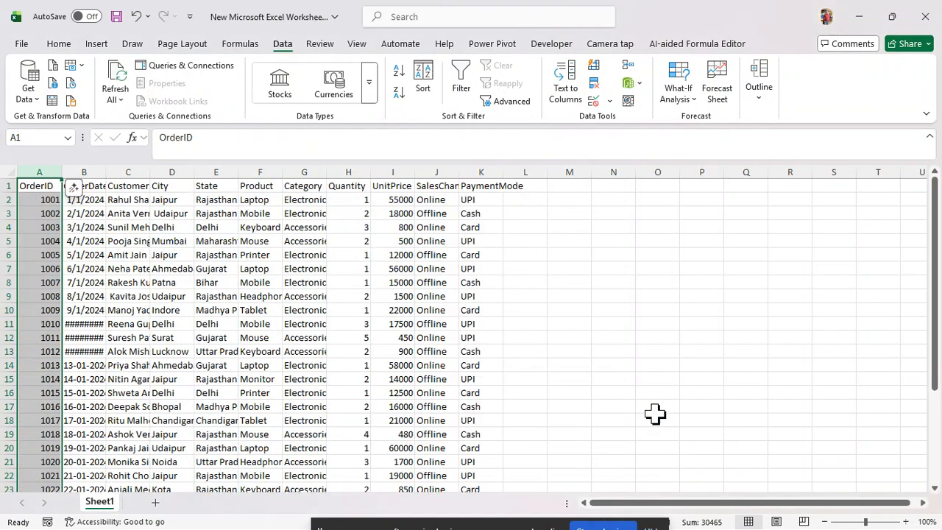
# Apply all borders to every cell of the order data table
pyautogui.click(178, 321)
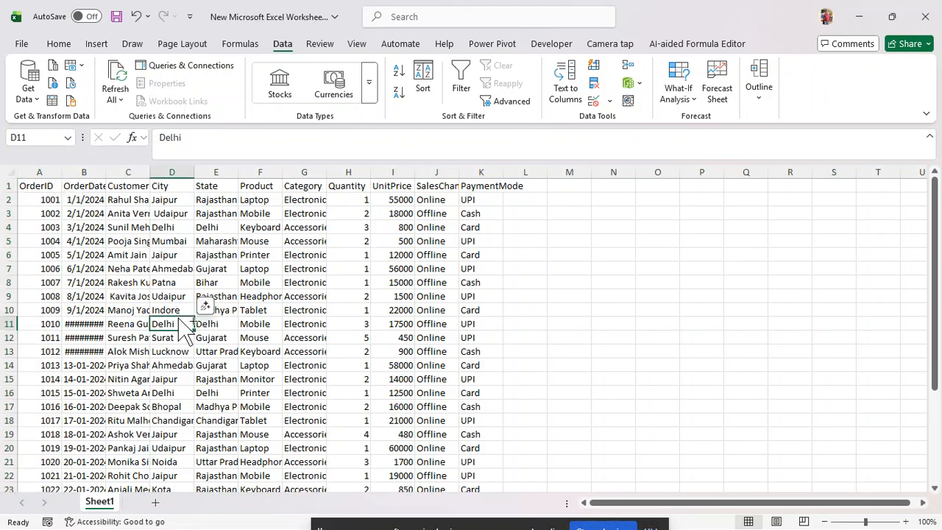
pyautogui.hotkey('ctrl', 'a')
pyautogui.hotkey('alt', 'h')
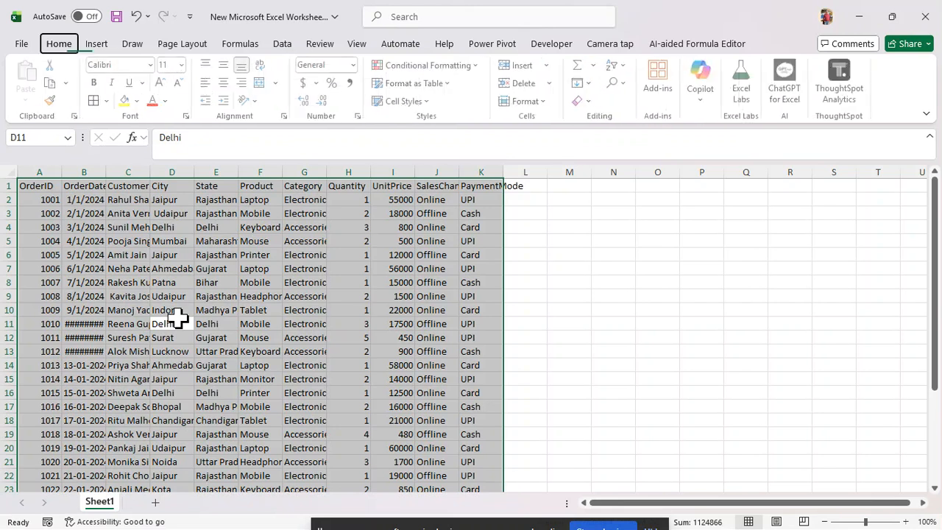
pyautogui.press('b')
pyautogui.press('a')
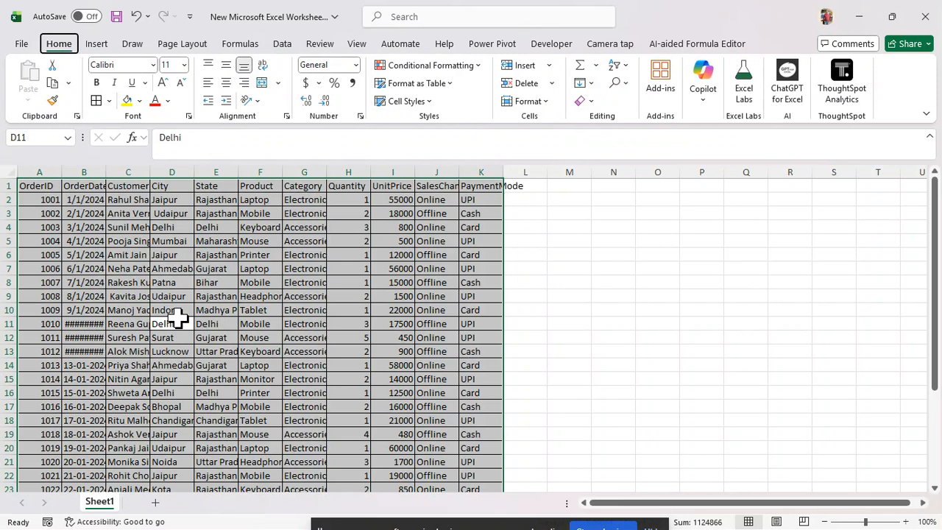
# AutoFit the column widths of the order data table and centre its contents horizontally
pyautogui.hotkey('alt', 'h')
pyautogui.press('o')
pyautogui.press('i')
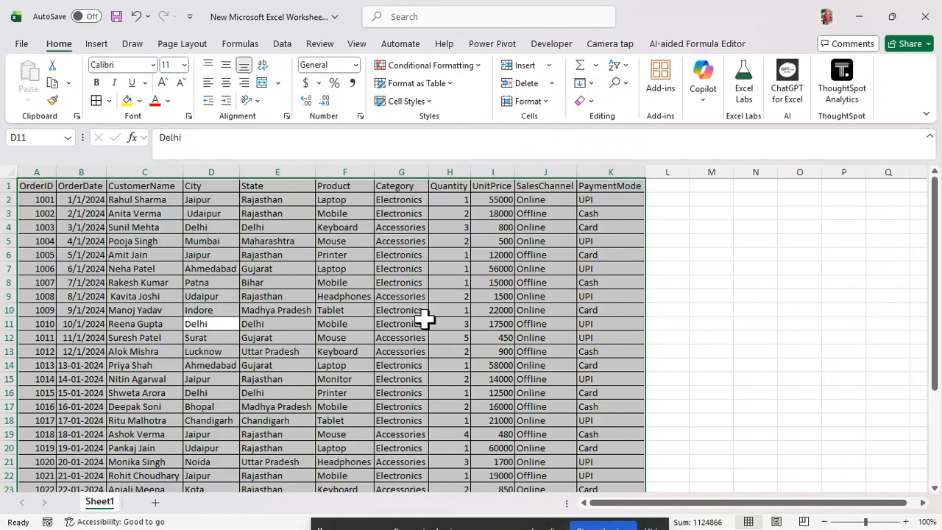
pyautogui.click(226, 82)
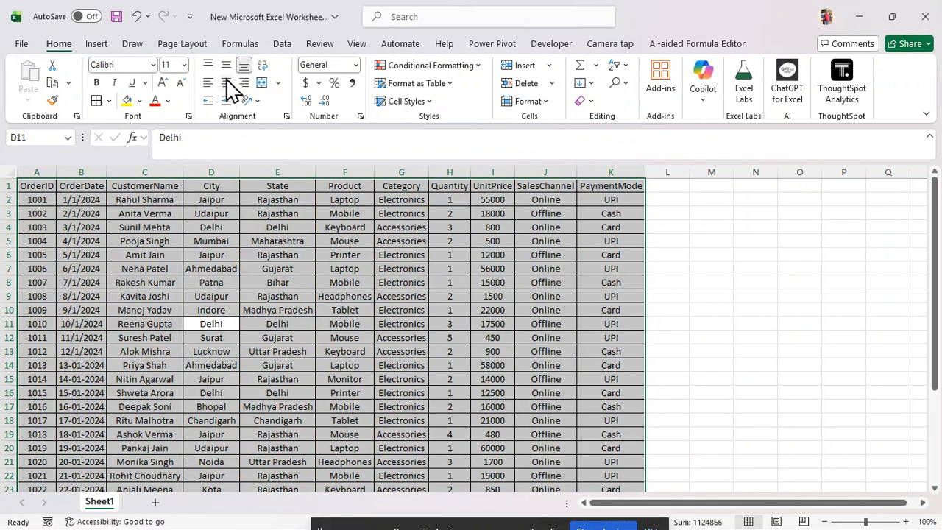
pyautogui.click(304, 340)
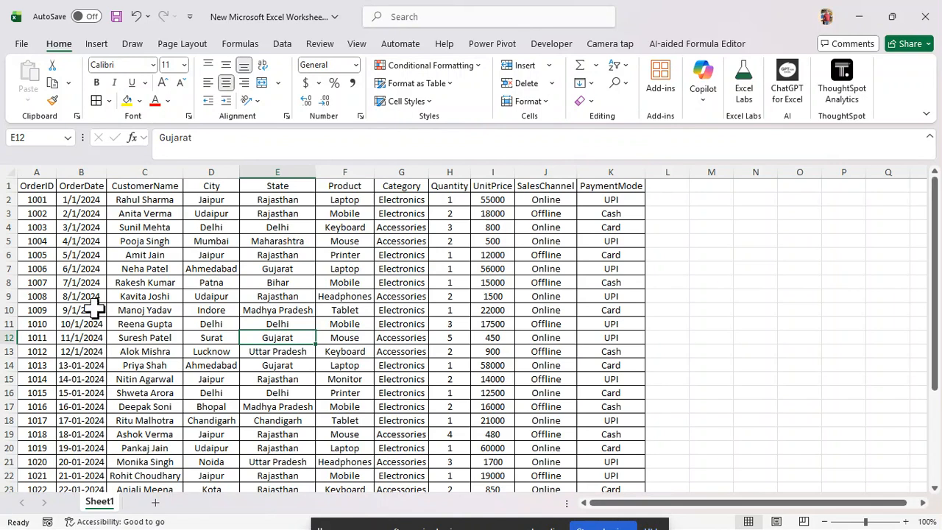
# Try to convert the OrderDate column to real dates with Text to Columns, using the Date format MDY and destination $B$1
pyautogui.click(82, 172)
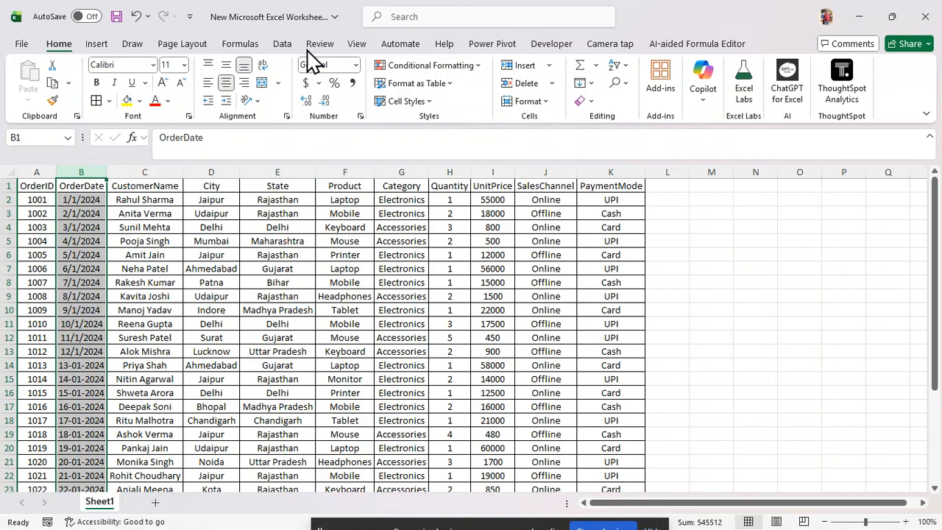
pyautogui.click(283, 45)
pyautogui.click(564, 95)
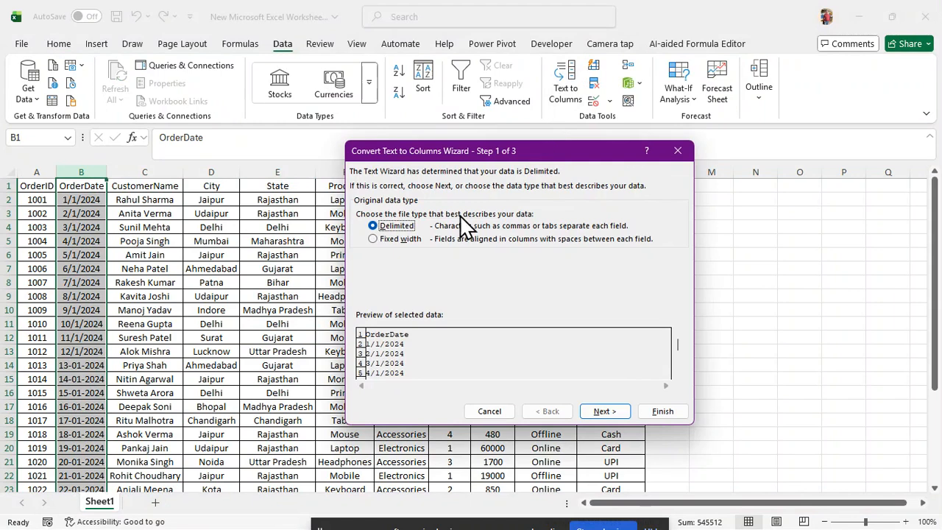
pyautogui.click(600, 411)
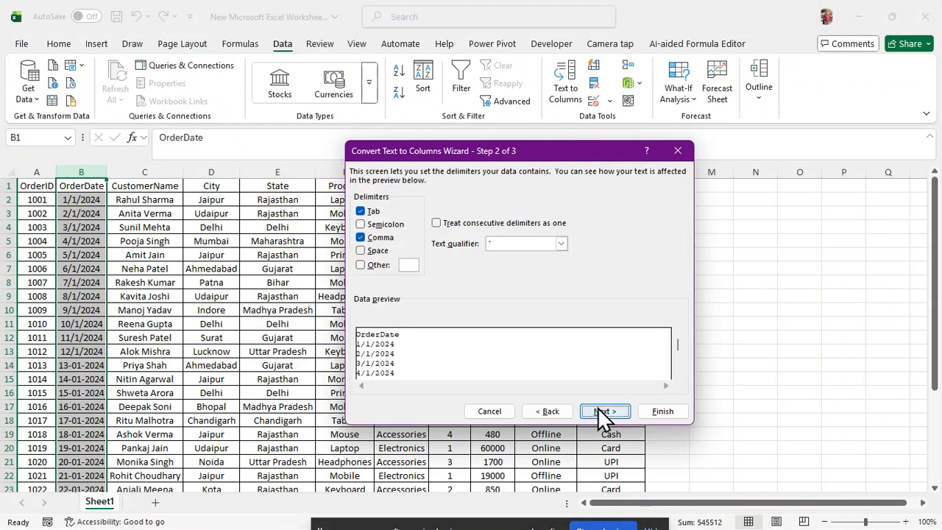
pyautogui.click(600, 412)
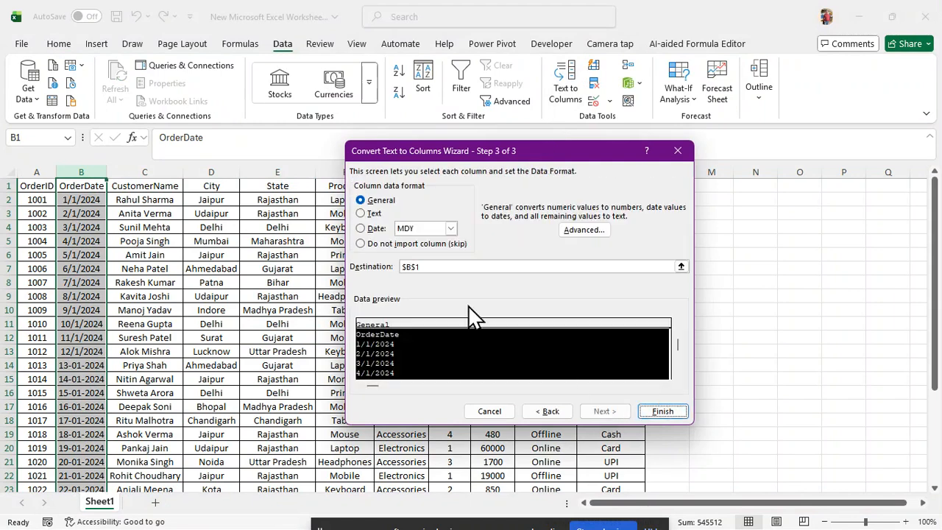
pyautogui.click(362, 229)
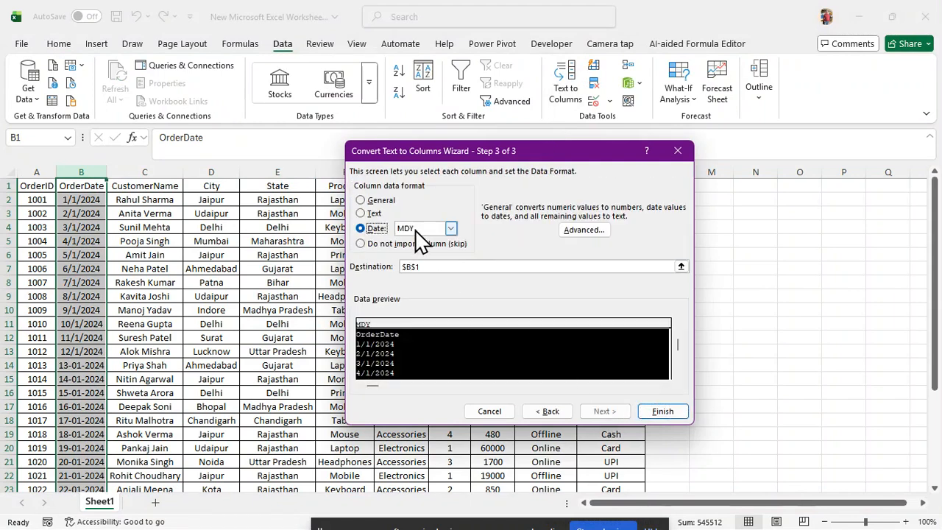
pyautogui.click(450, 228)
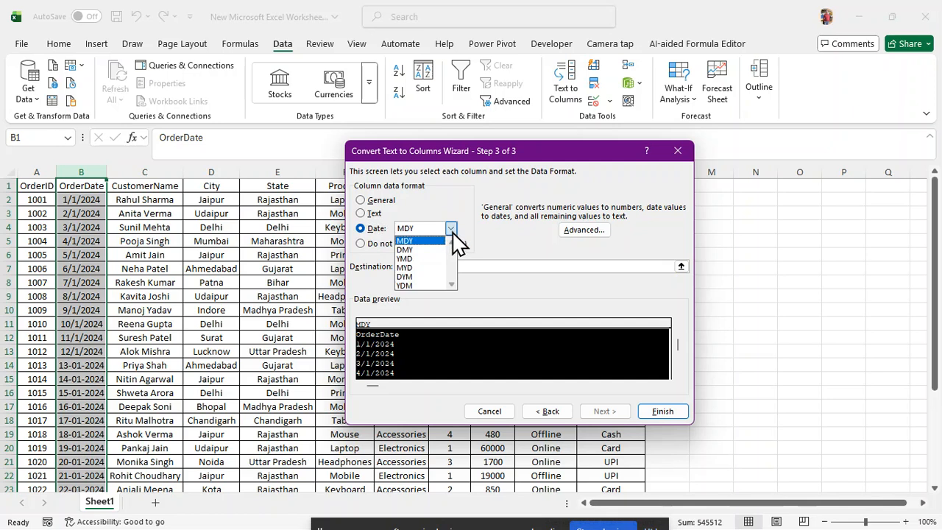
pyautogui.click(657, 411)
pyautogui.click(657, 411)
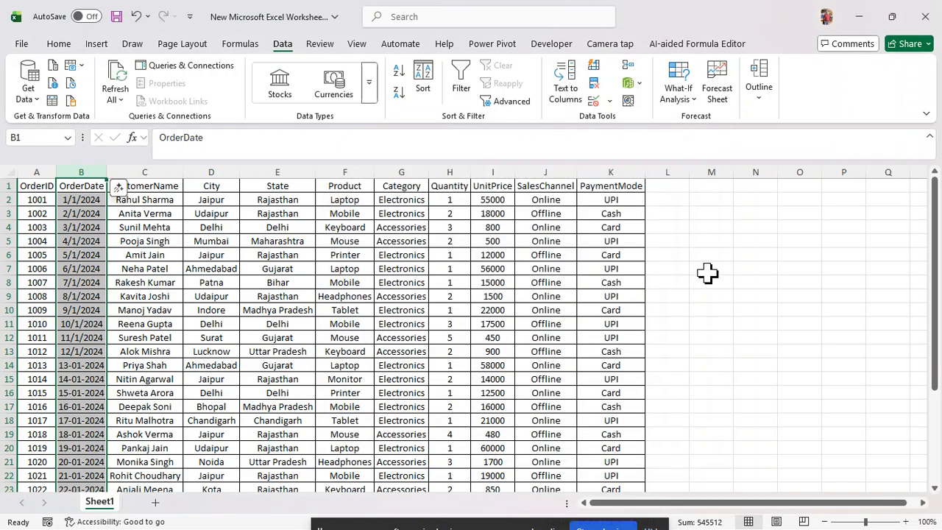
pyautogui.click(707, 274)
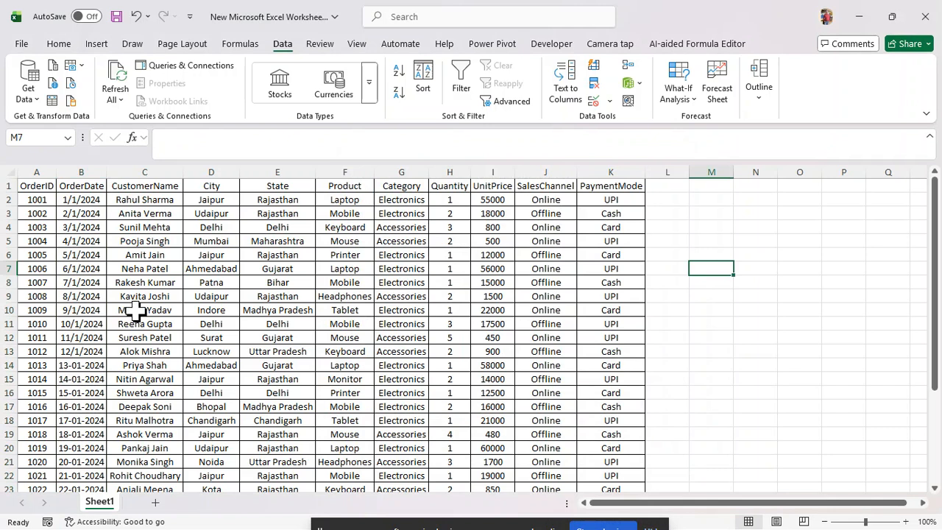
# Enter =ISNUMBER(B2) in cell L2 to test whether the first order date is a real date
pyautogui.click(666, 202)
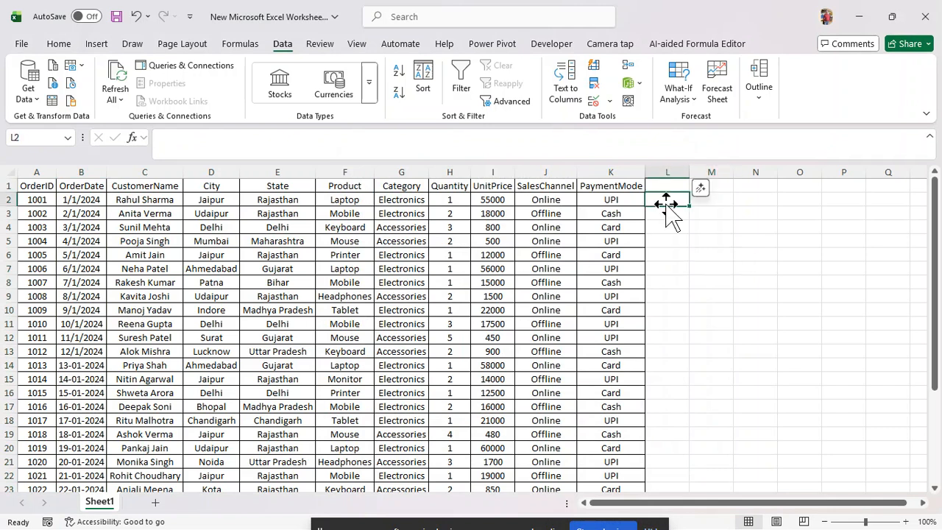
pyautogui.write('=is')
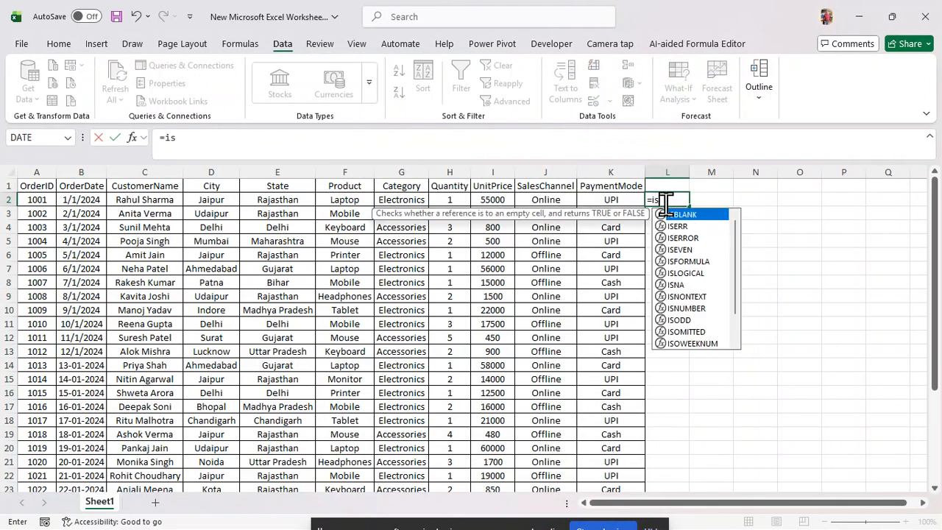
pyautogui.write('nu')
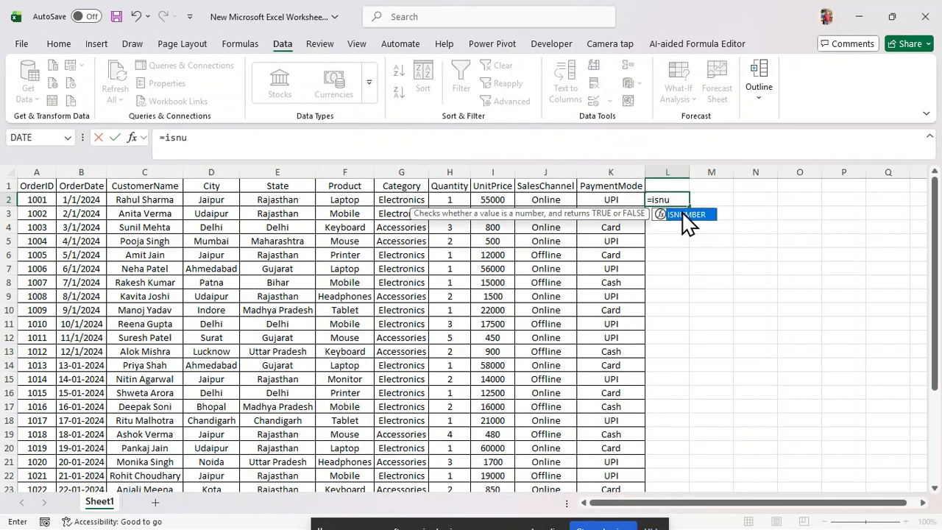
pyautogui.doubleClick(685, 216)
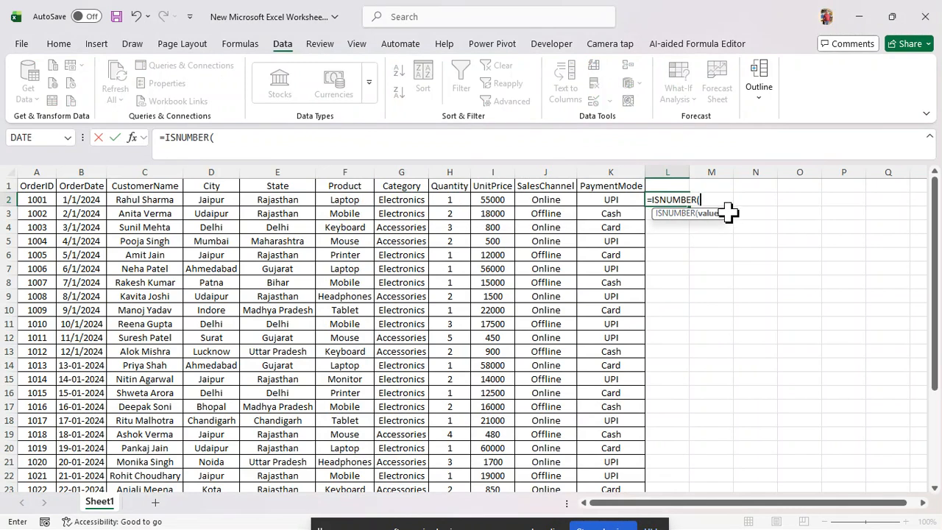
pyautogui.click(77, 199)
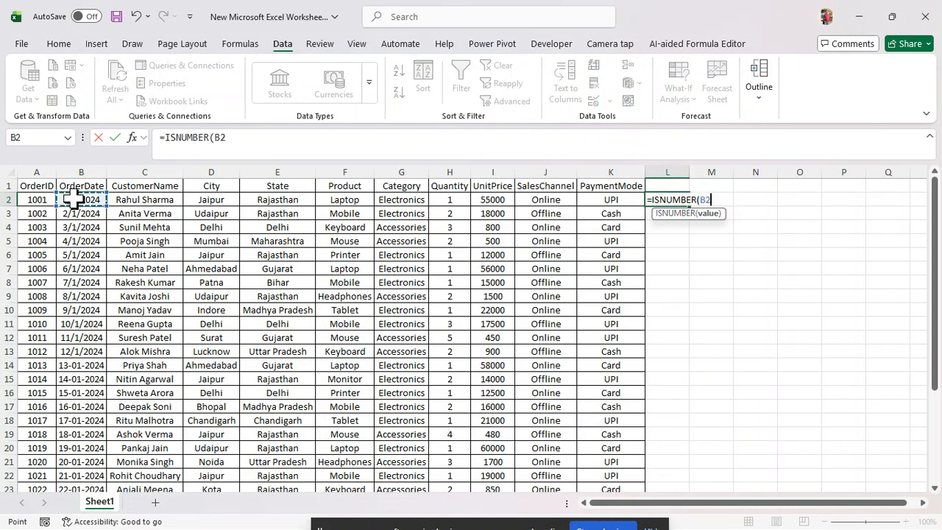
pyautogui.press('Return')
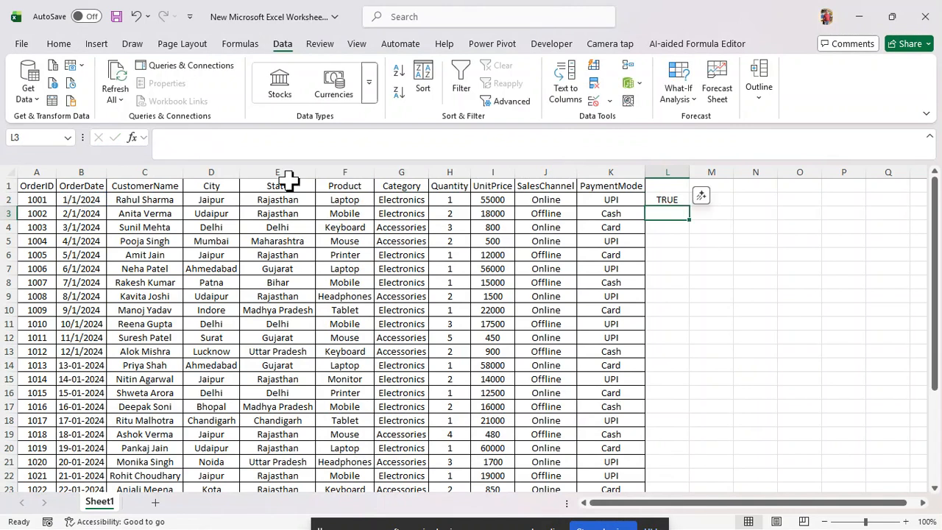
# Fill the ISNUMBER formula from L2 down all data rows and compare L14 with the order date in B14
pyautogui.click(665, 198)
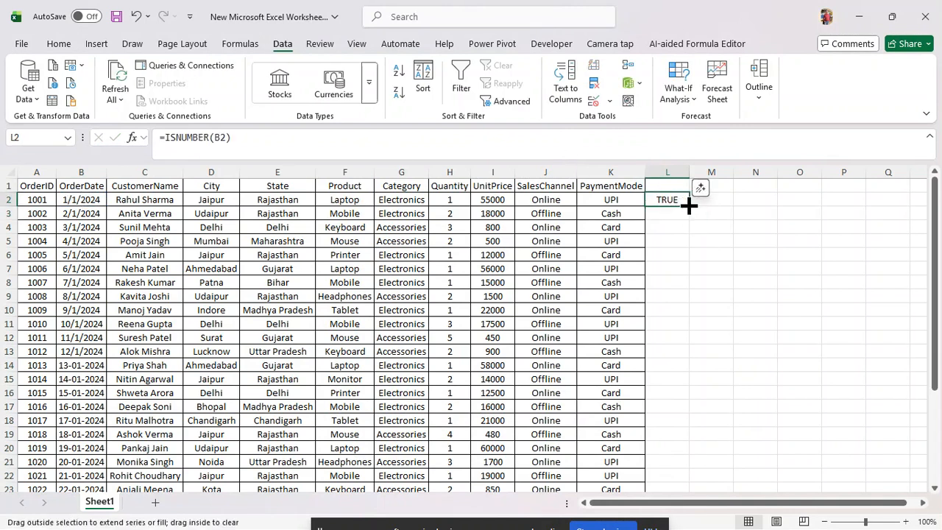
pyautogui.doubleClick(688, 206)
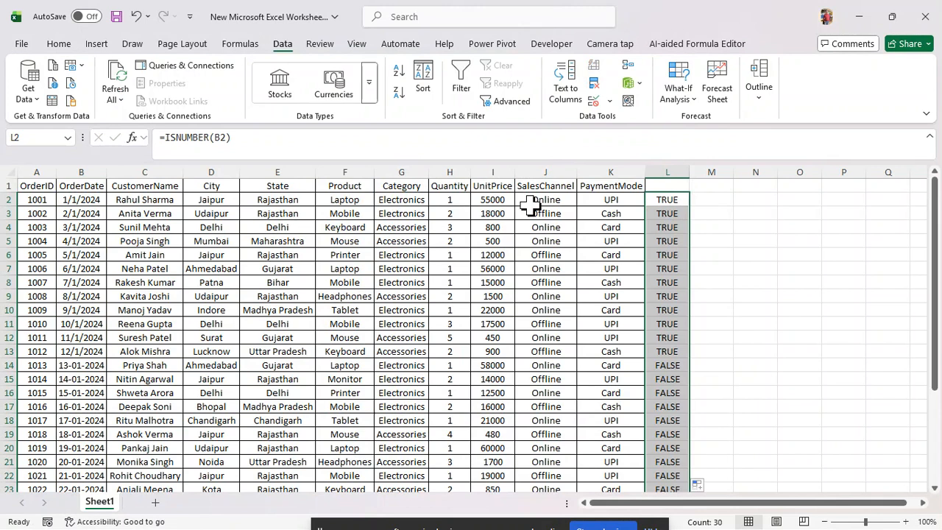
pyautogui.scroll(-1, 766, 410)
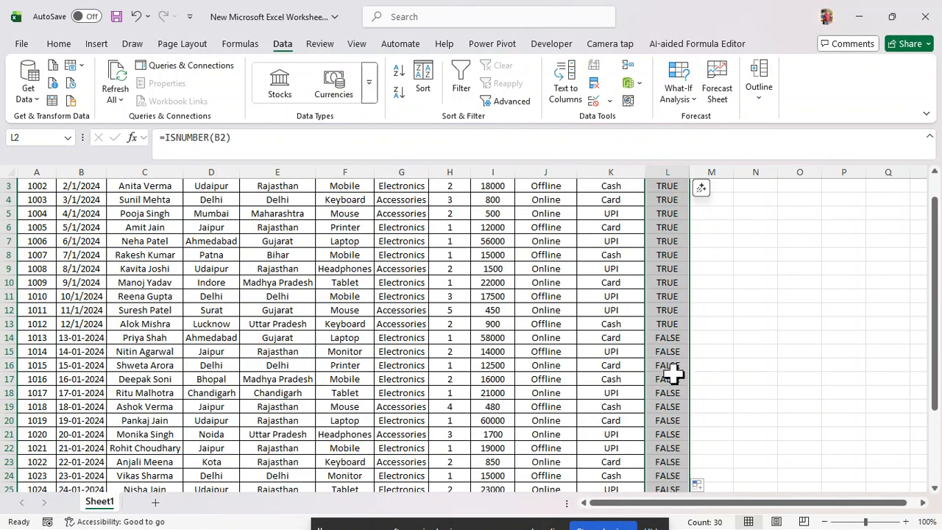
pyautogui.click(676, 339)
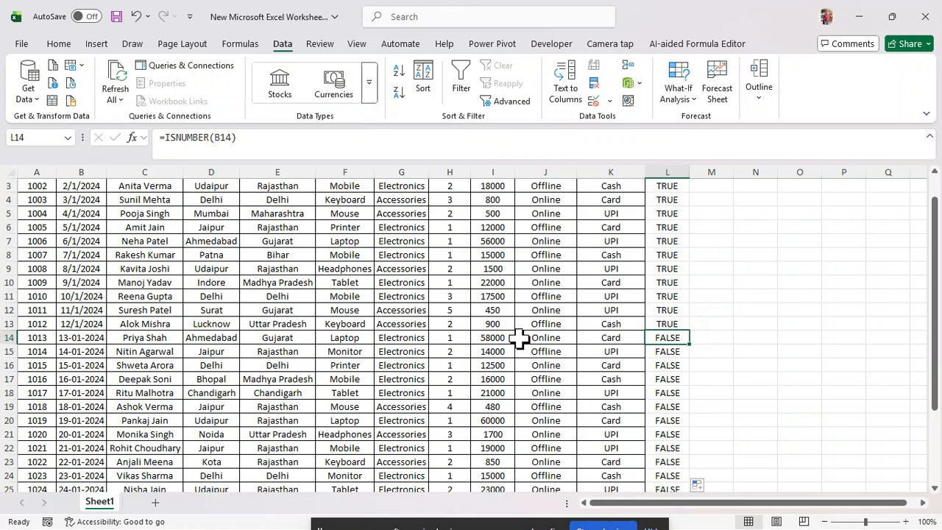
pyautogui.click(95, 340)
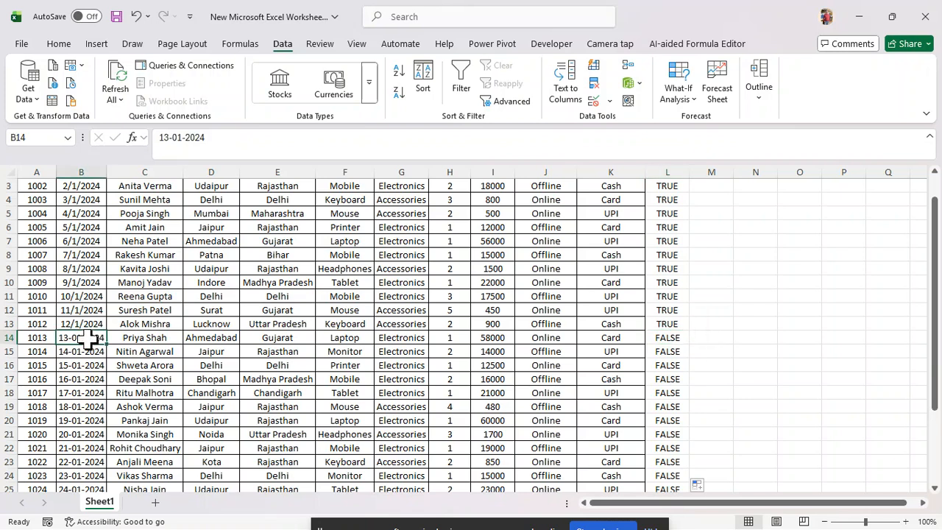
# Convert the OrderDate column to real dates with Text to Columns, using the delimited type, Date format DMY and destination $B$1
pyautogui.scroll(1, 91, 338)
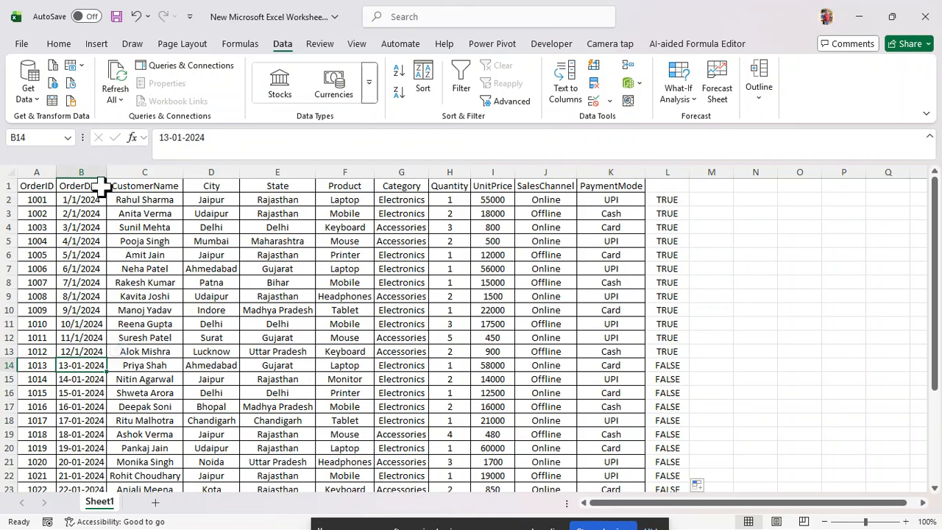
pyautogui.click(82, 173)
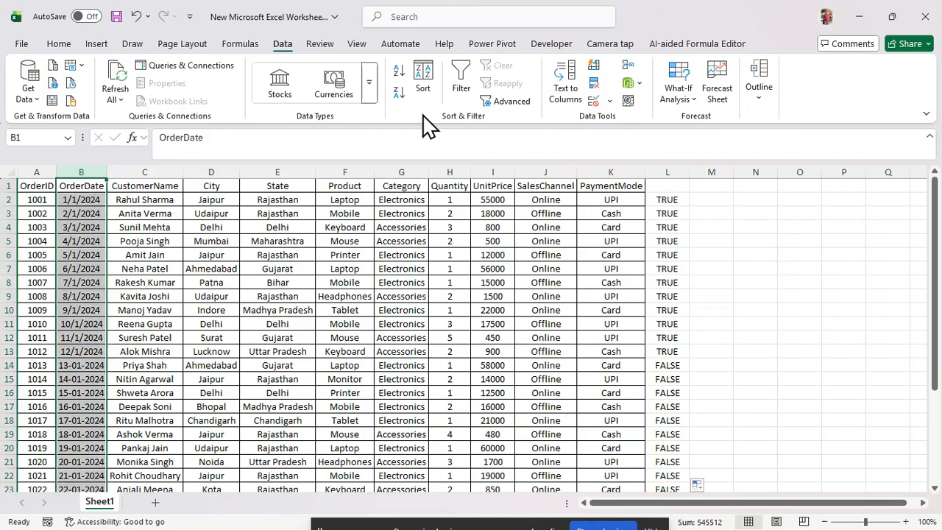
pyautogui.click(566, 103)
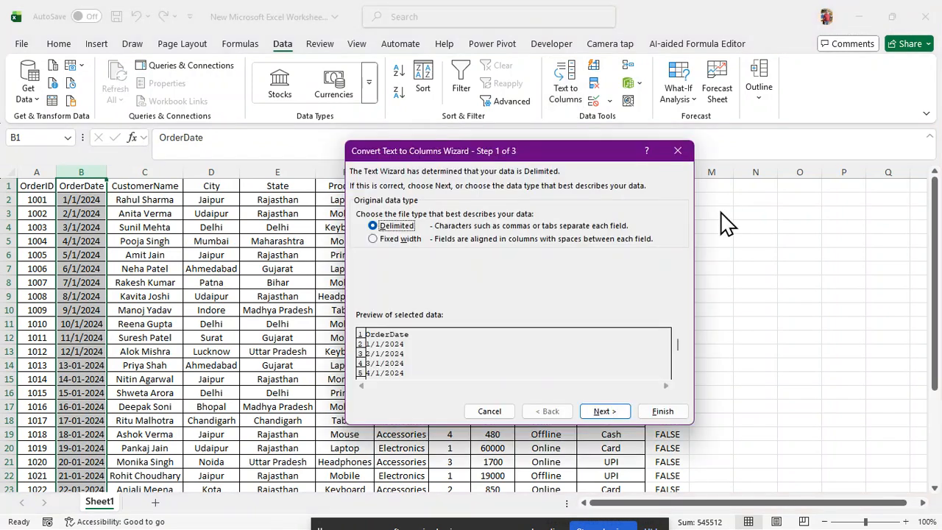
pyautogui.click(615, 414)
pyautogui.click(616, 415)
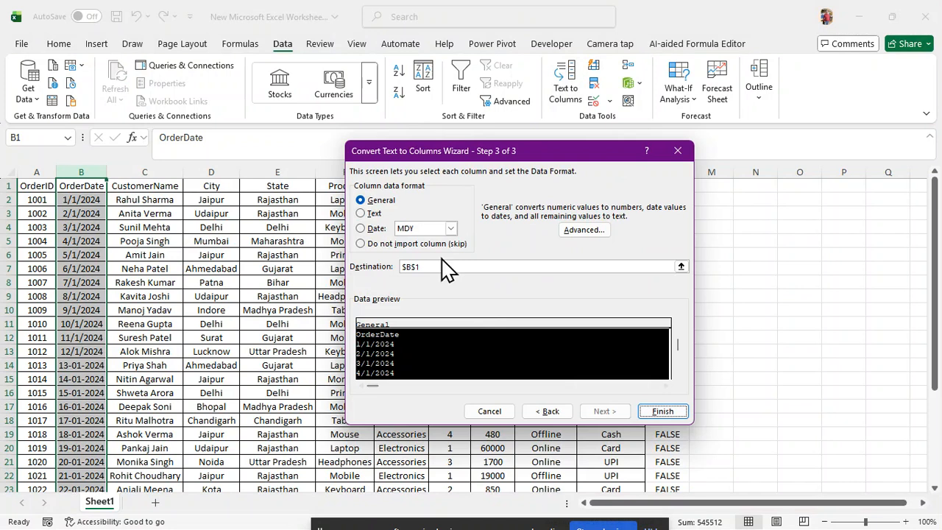
pyautogui.click(360, 229)
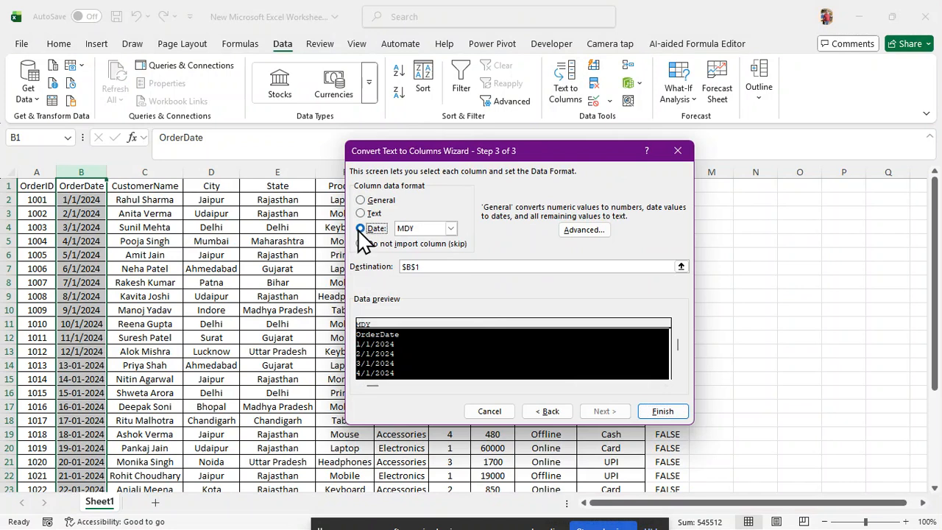
pyautogui.click(450, 229)
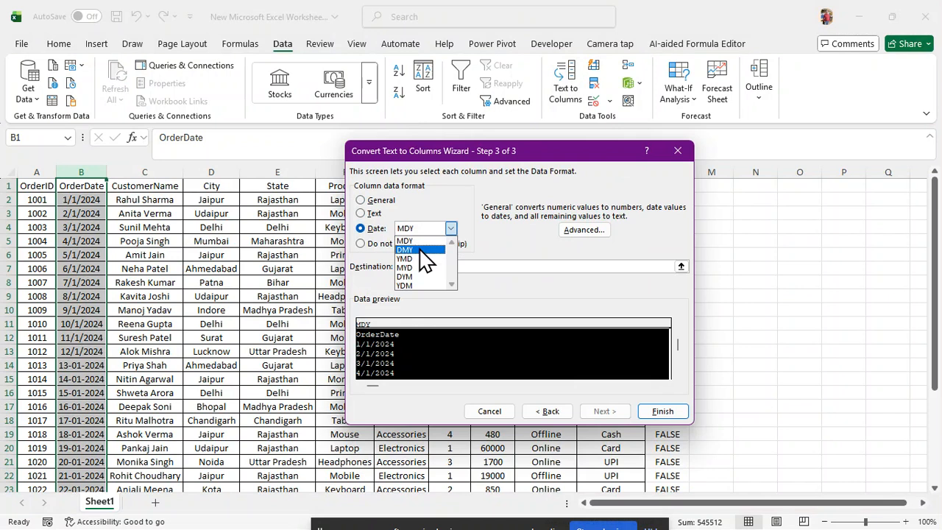
pyautogui.click(420, 252)
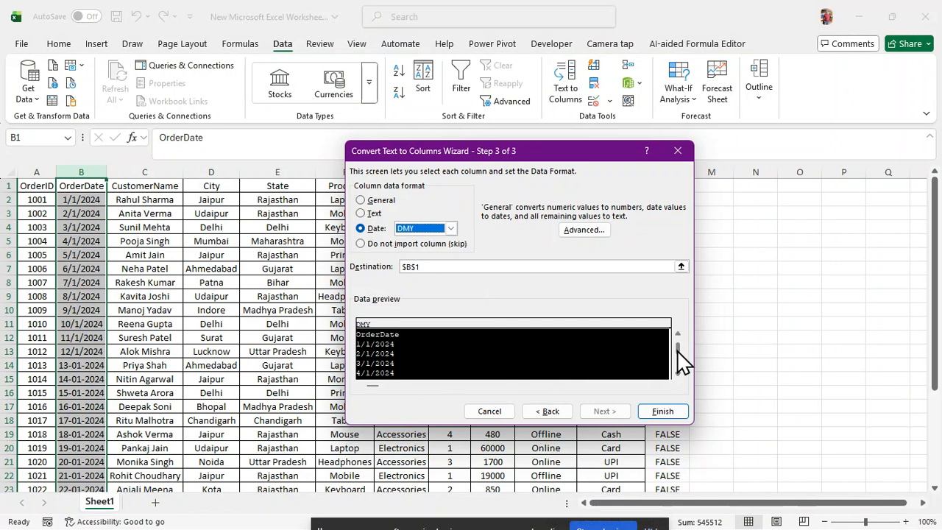
pyautogui.moveTo(682, 375); pyautogui.dragTo(683, 385)
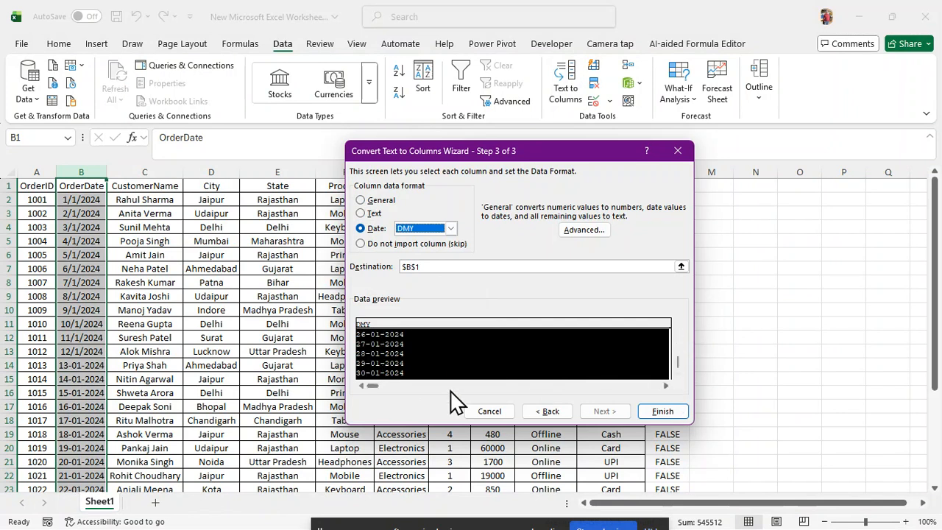
pyautogui.click(657, 410)
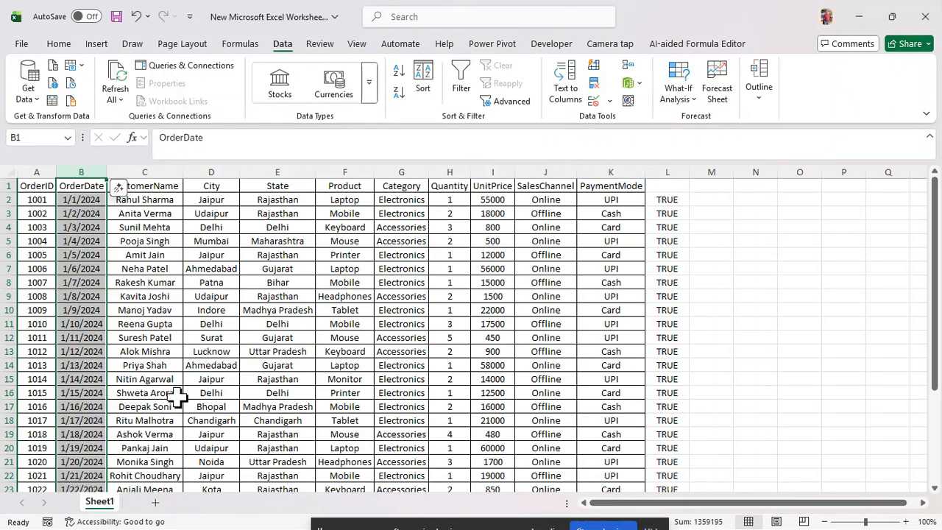
# Check the converted order dates against the ISNUMBER results and clear the test formulas from column L
pyautogui.scroll(-1, 677, 421)
pyautogui.scroll(-3, 677, 421)
pyautogui.scroll(4, 678, 424)
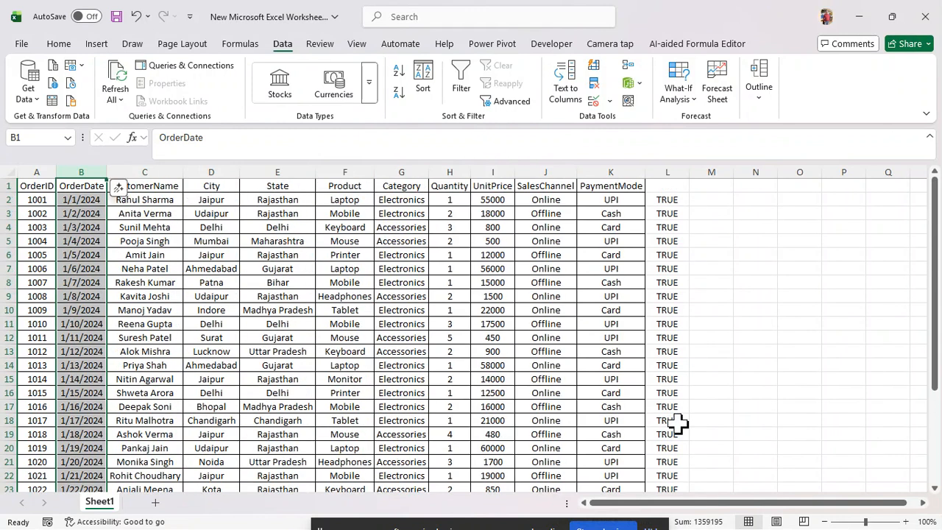
pyautogui.click(81, 443)
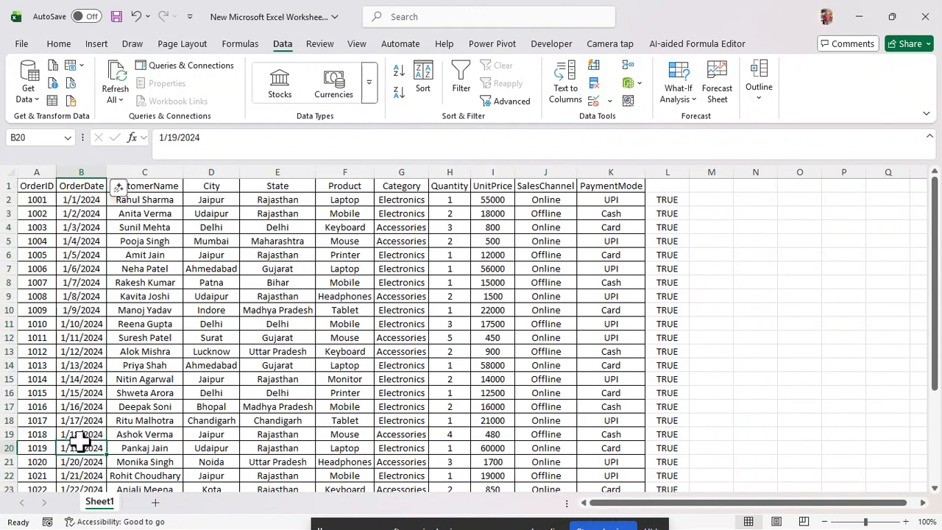
pyautogui.click(667, 171)
pyautogui.press('Delete')
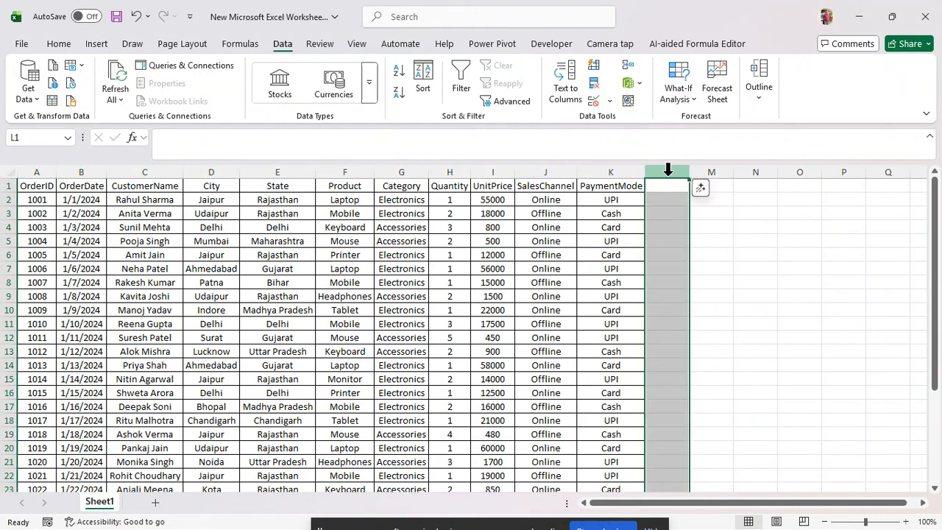
# Convert the order data range $A$1:$K$31 into an Excel table with headers
pyautogui.click(278, 293)
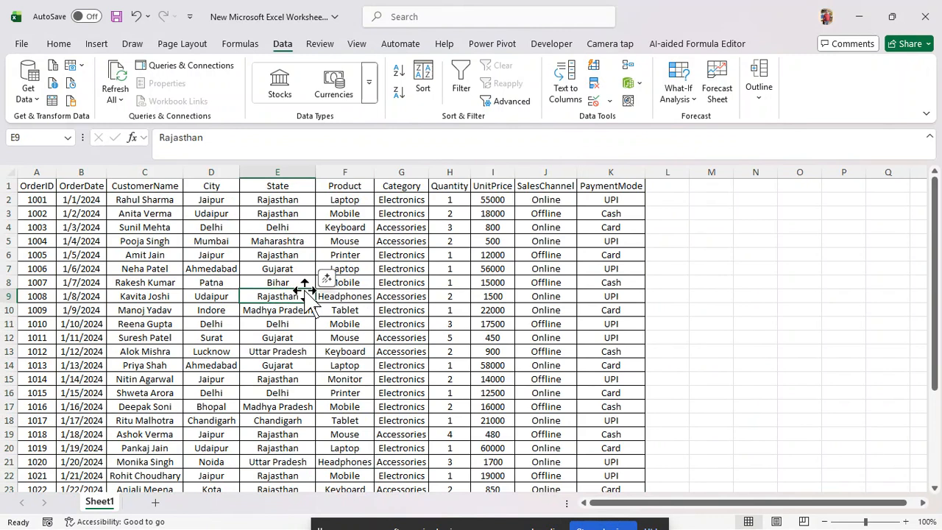
pyautogui.hotkey('ctrl', 'a')
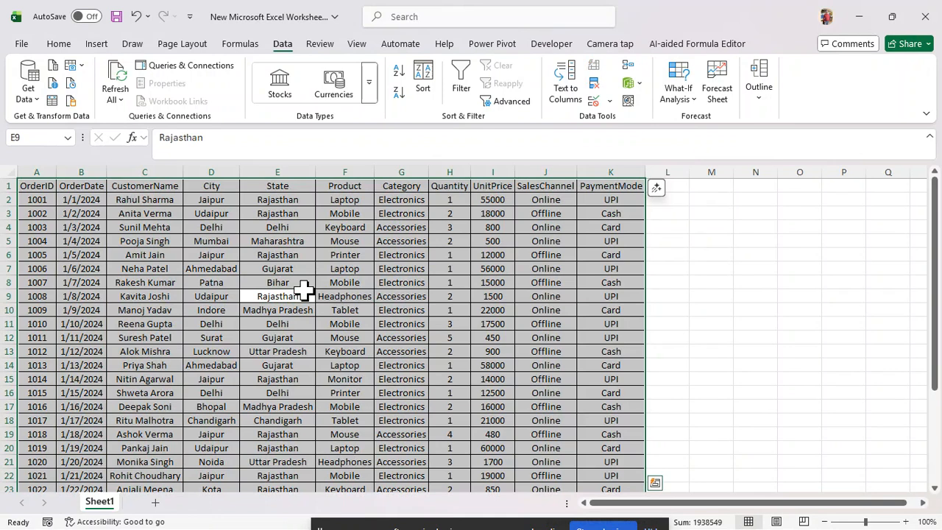
pyautogui.hotkey('ctrl', 't')
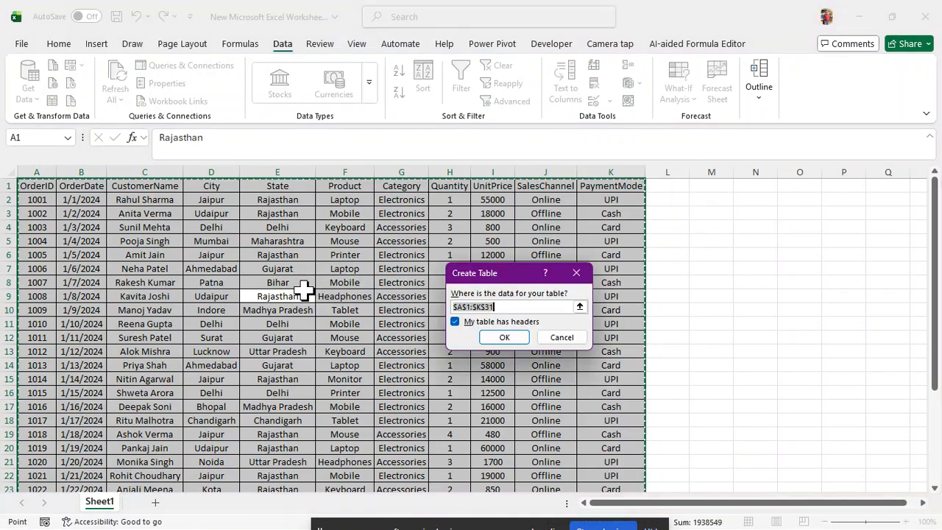
pyautogui.press('Return')
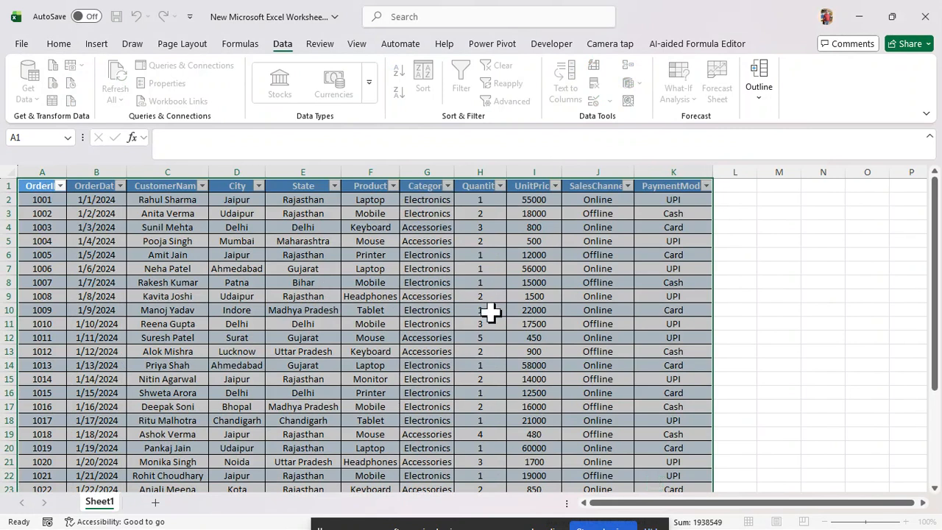
# Look over the new order table and create a Power Query query from it
pyautogui.click(444, 338)
pyautogui.scroll(-2, 440, 357)
pyautogui.scroll(-2, 441, 359)
pyautogui.scroll(4, 441, 361)
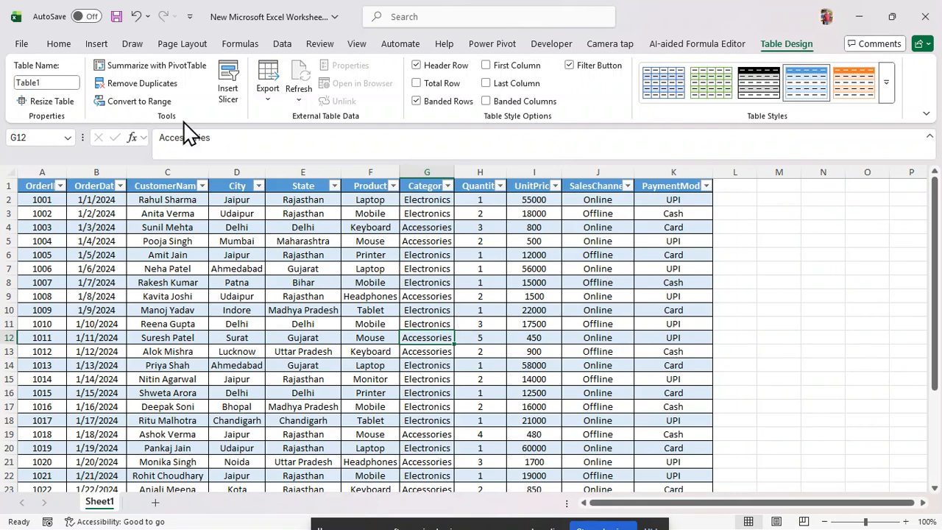
pyautogui.click(282, 45)
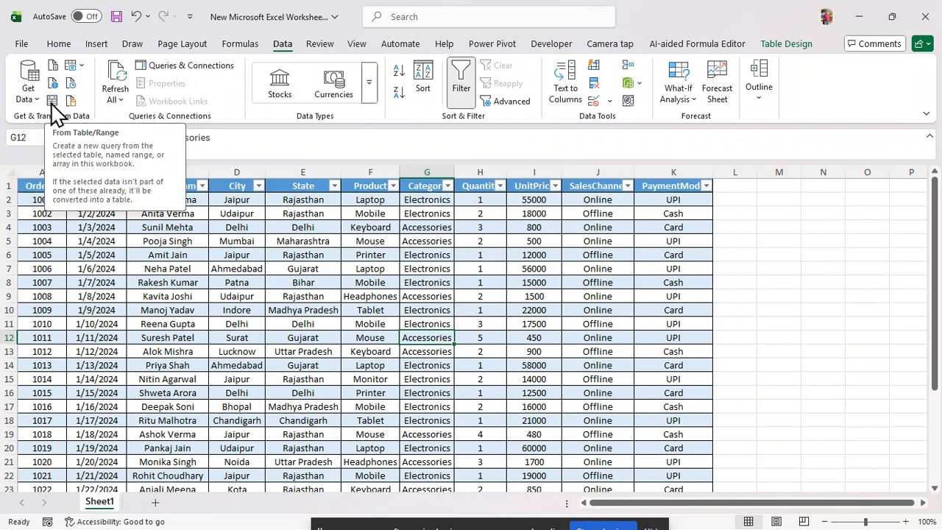
pyautogui.click(52, 100)
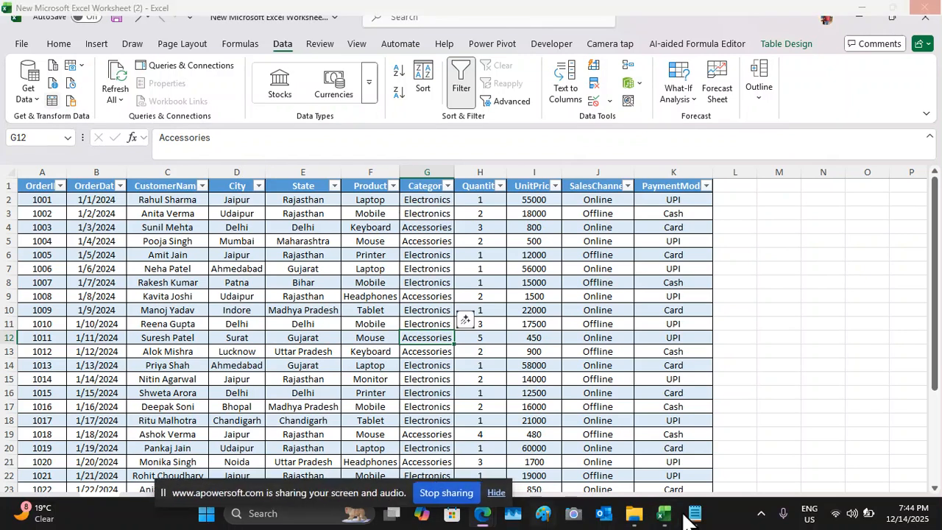
# Switch to Notepad and review the raw comma-separated order data from the header row to the last order
pyautogui.click(693, 514)
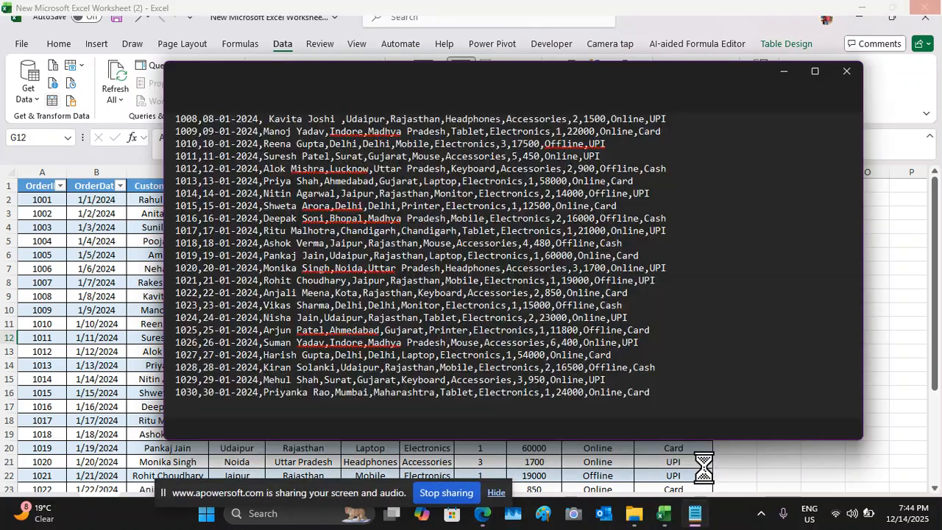
pyautogui.scroll(3, 529, 247)
pyautogui.scroll(-3, 465, 231)
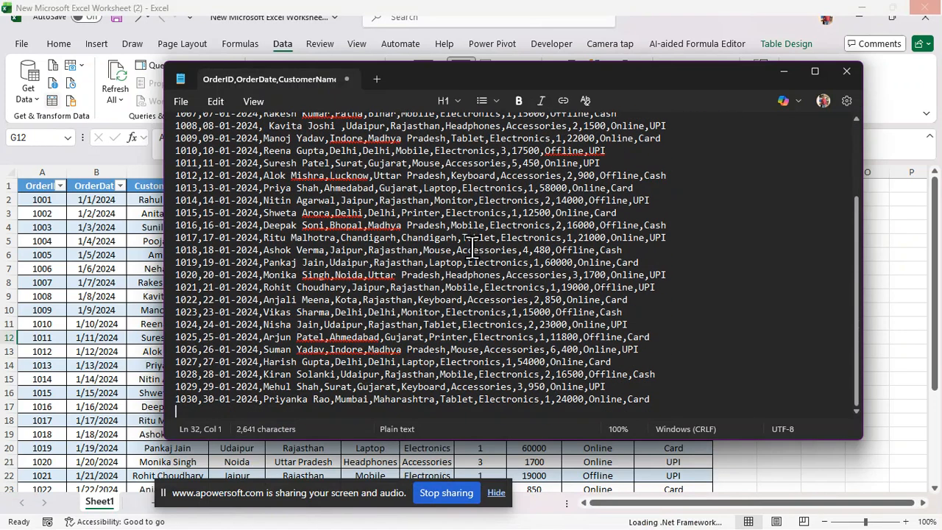
pyautogui.scroll(3, 464, 247)
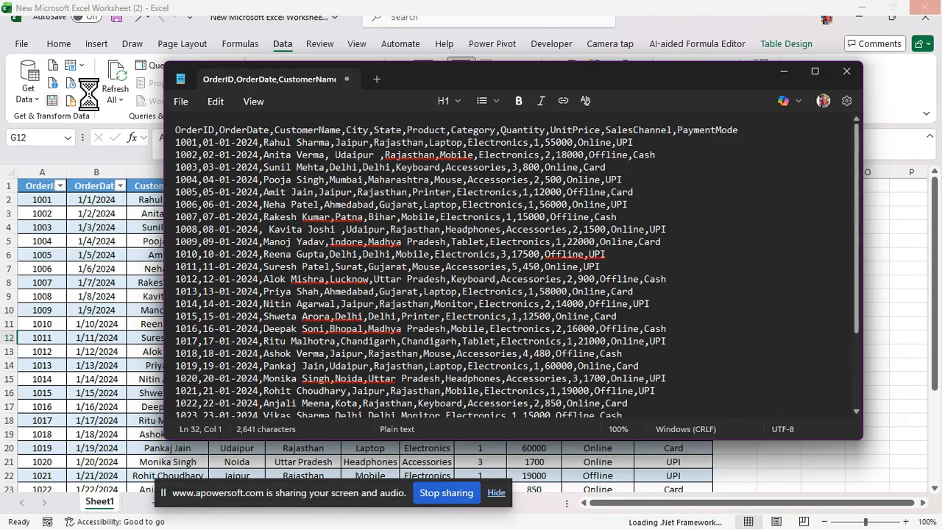
# Save the raw order data as the text file Sales Data_2025 in the Downloads folder and close Notepad
pyautogui.click(183, 109)
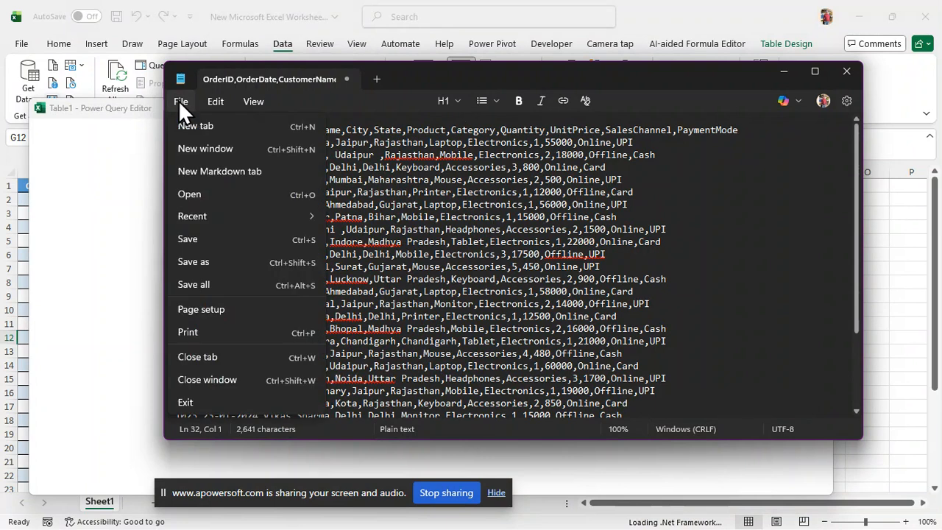
pyautogui.click(212, 262)
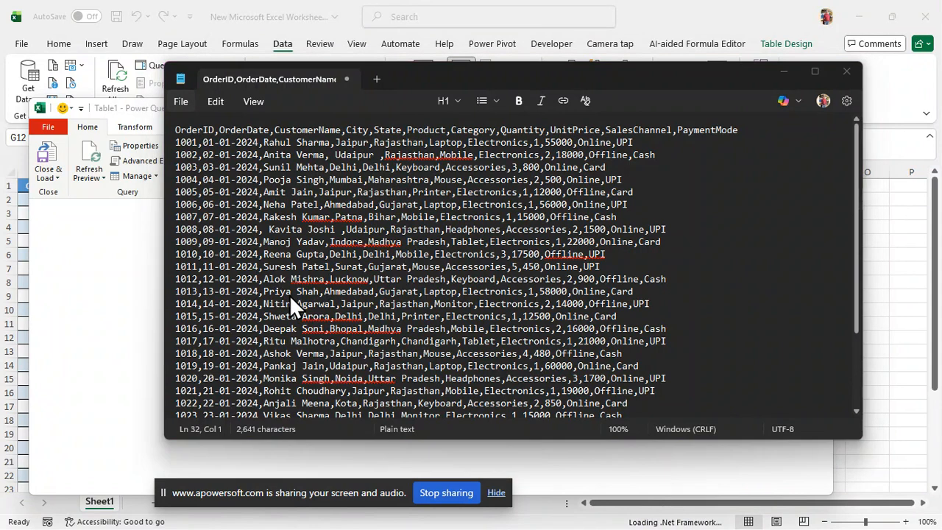
pyautogui.hotkey('ctrl', 's')
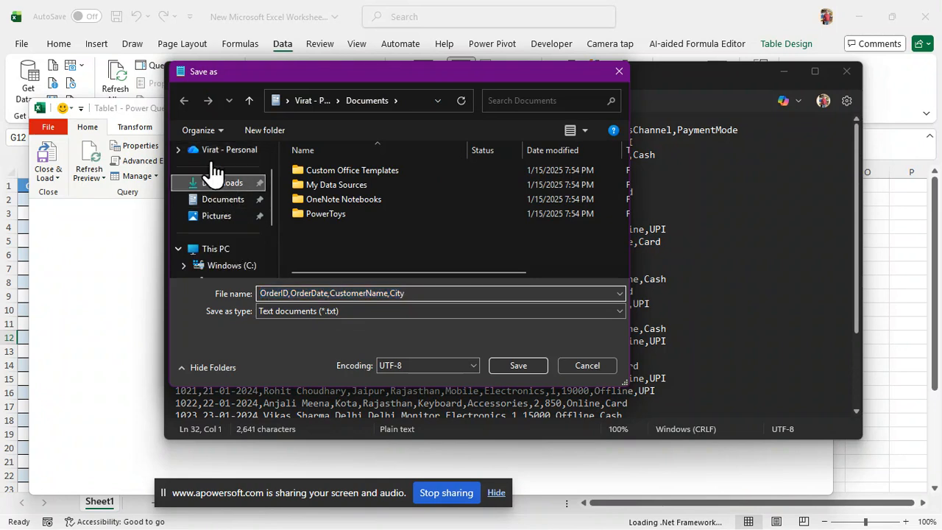
pyautogui.click(227, 199)
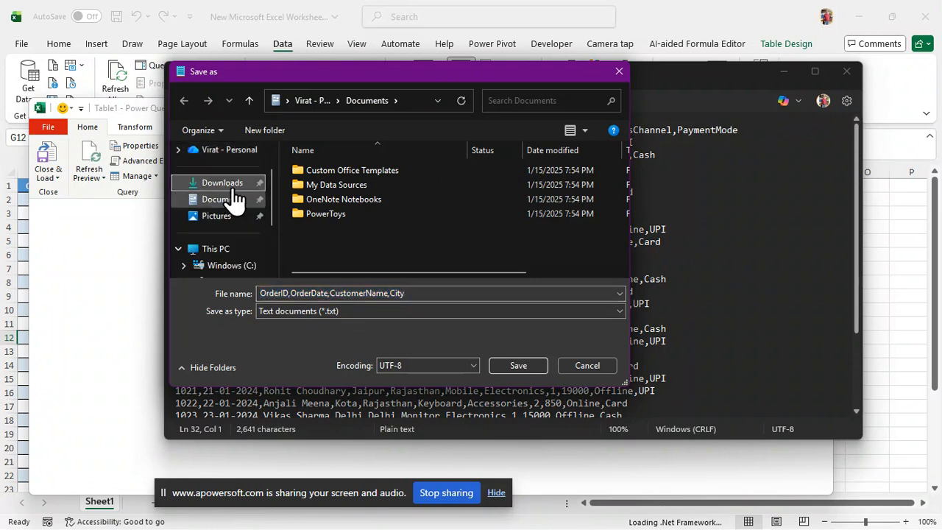
pyautogui.click(414, 292)
pyautogui.press('BackSpace')
pyautogui.write('S')
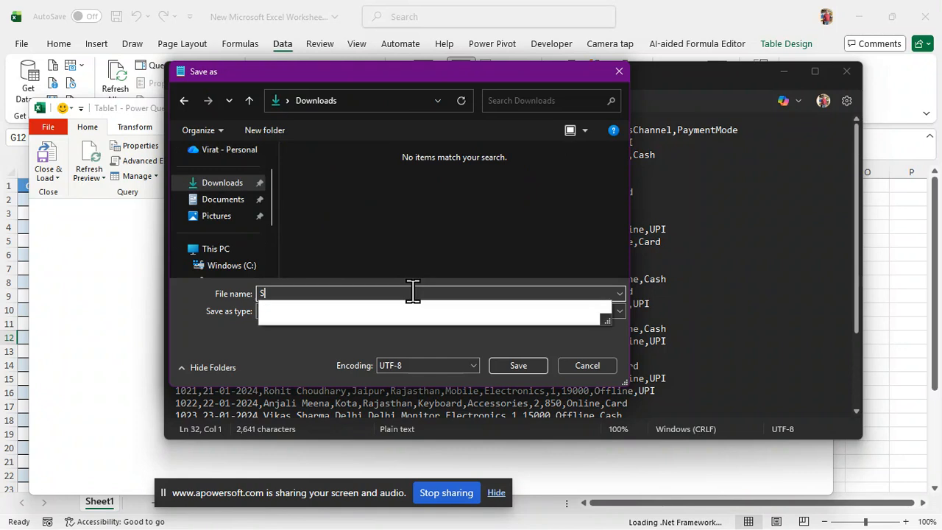
pyautogui.write('ales Data ')
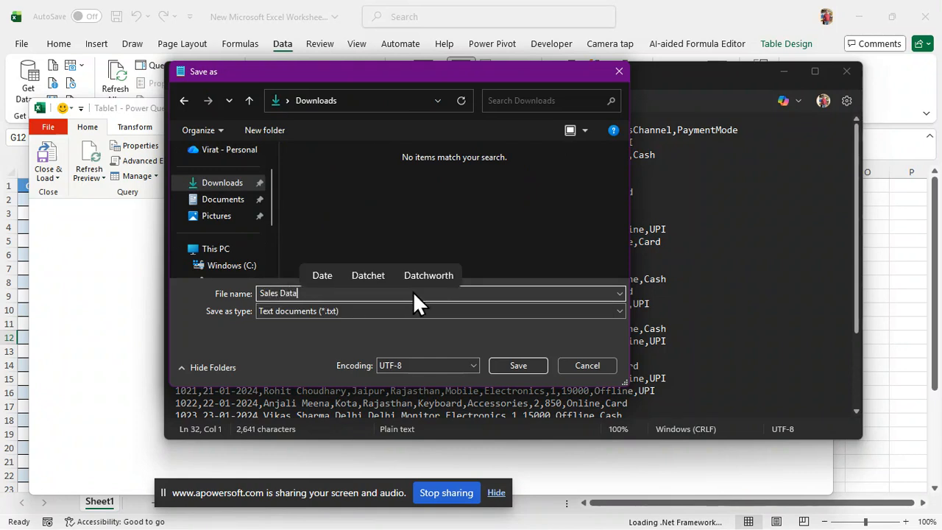
pyautogui.write('2025')
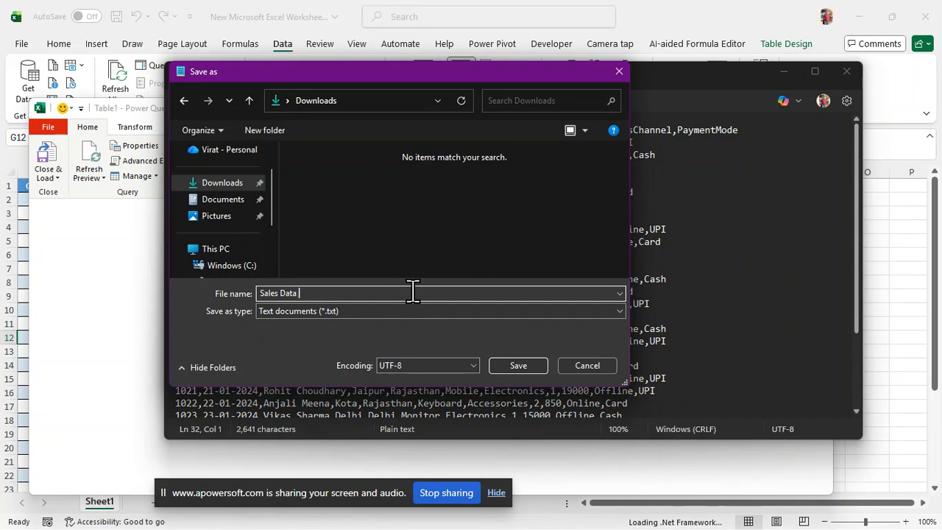
pyautogui.press('BackSpace')
pyautogui.write('_2025')
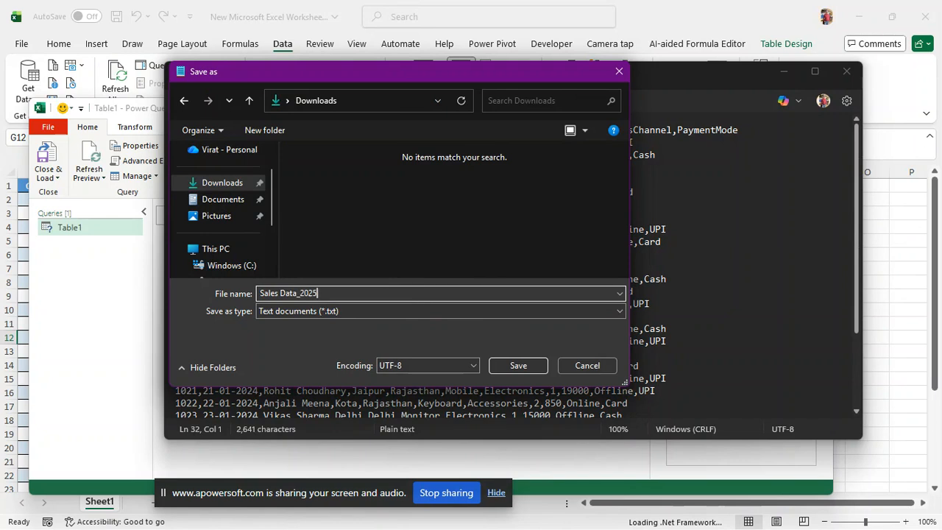
pyautogui.press('Return')
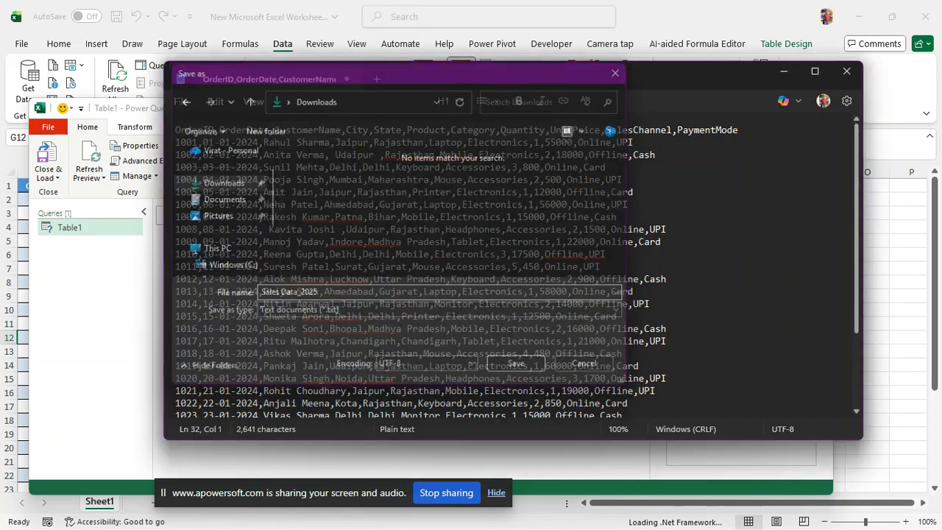
pyautogui.click(847, 73)
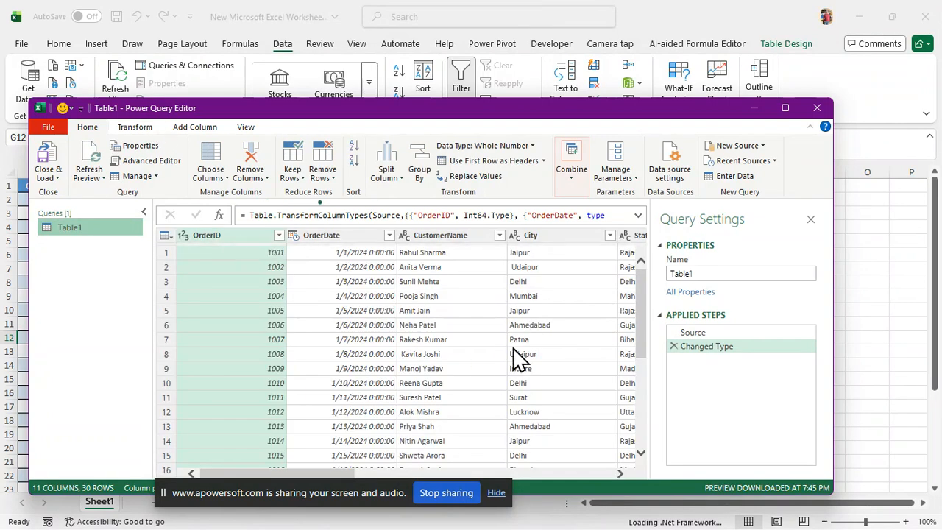
# Maximize the Power Query Editor and look through its commands for transforming data, adding columns and changing the view
pyautogui.click(785, 108)
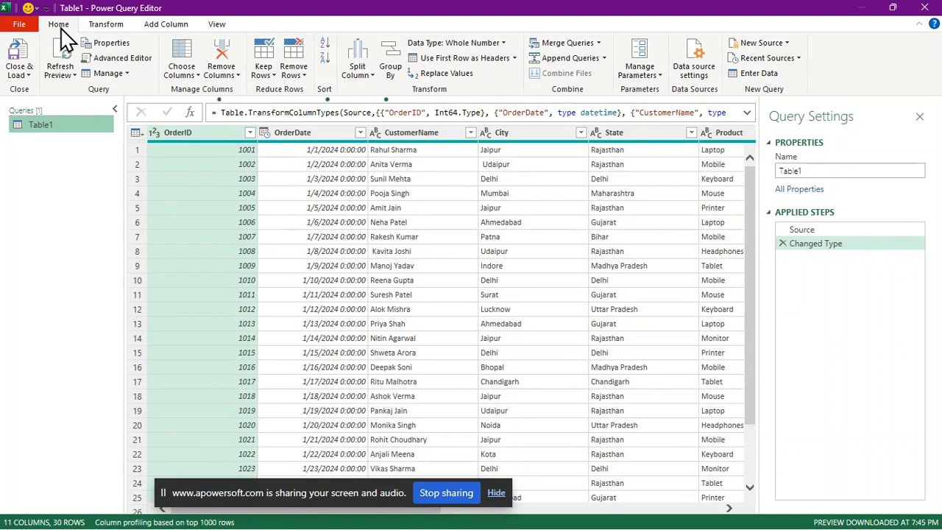
pyautogui.click(107, 28)
pyautogui.click(159, 28)
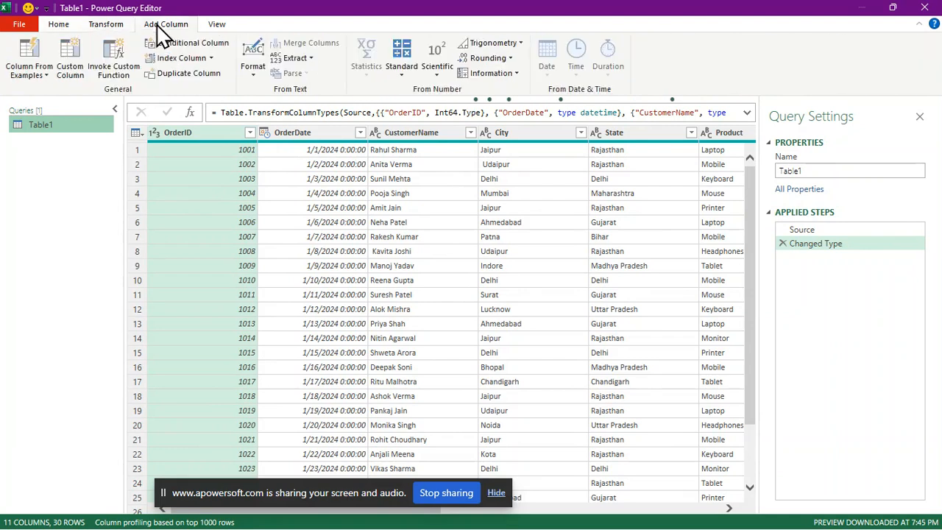
pyautogui.click(217, 25)
pyautogui.click(60, 27)
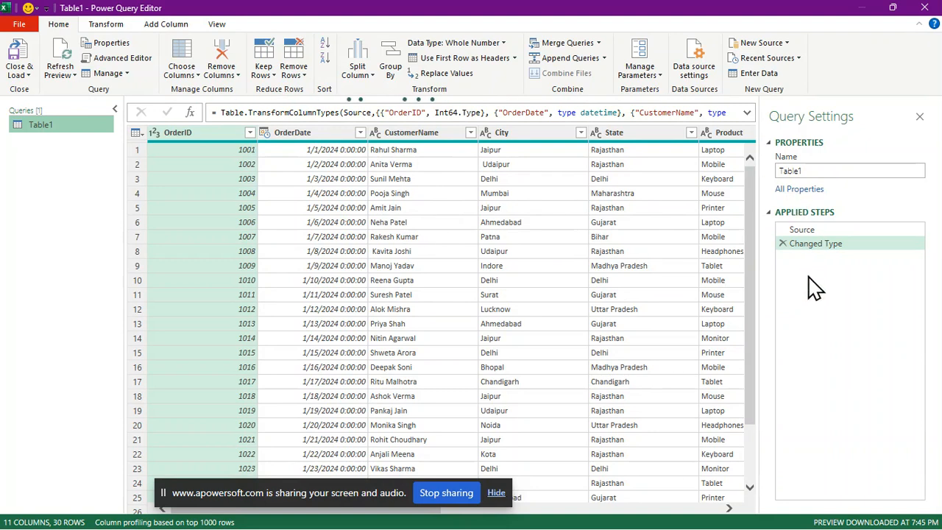
# Split the OrderDate column at each occurrence of the custom delimiter /
pyautogui.click(27, 76)
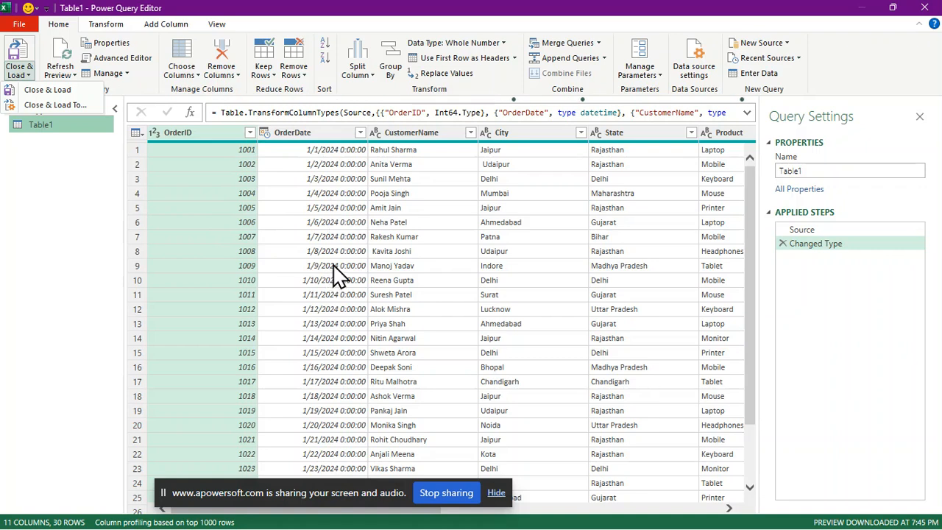
pyautogui.click(331, 135)
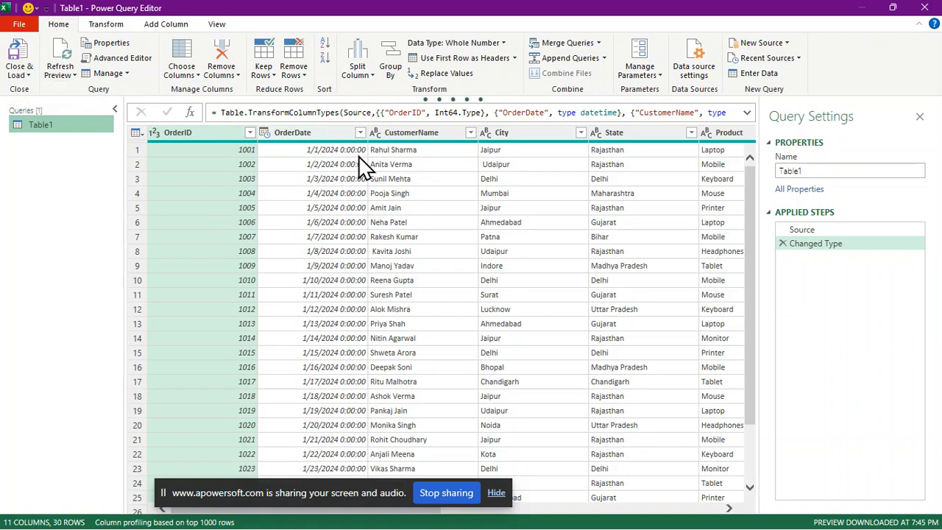
pyautogui.click(337, 133)
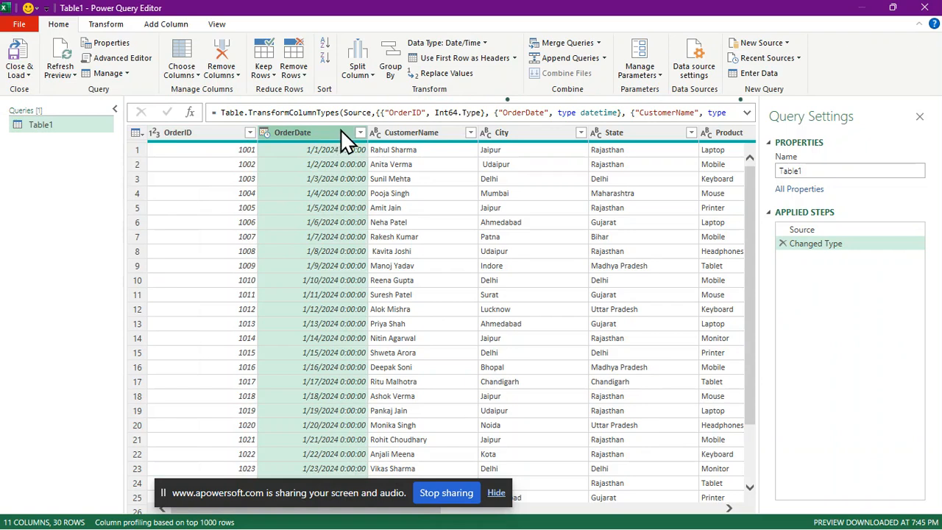
pyautogui.click(360, 70)
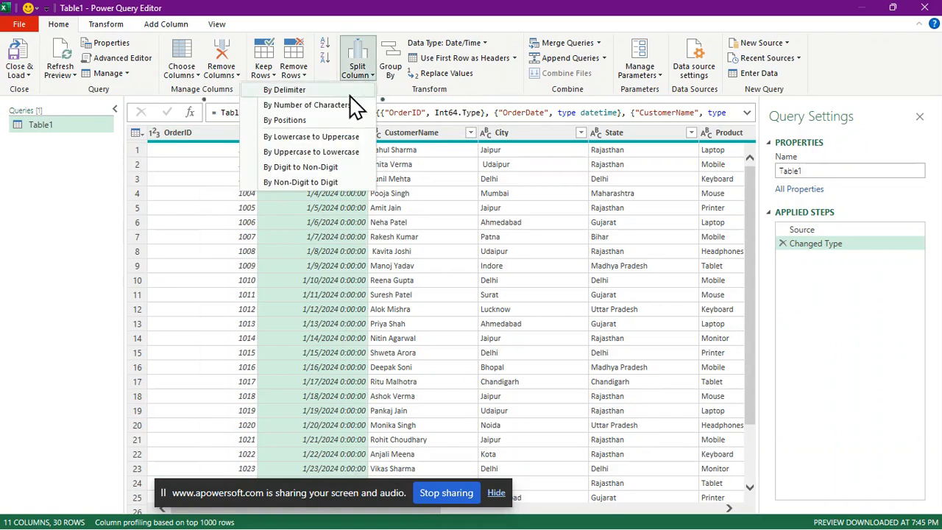
pyautogui.click(332, 92)
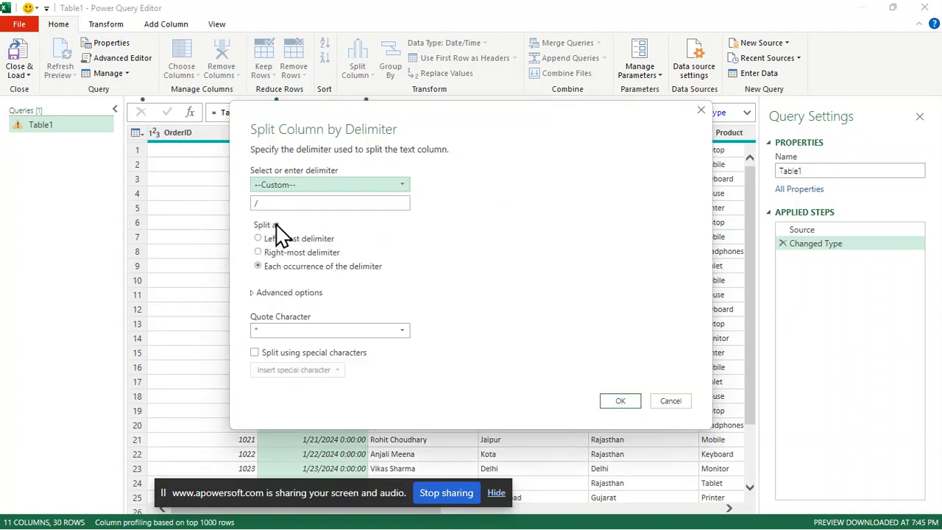
pyautogui.click(618, 407)
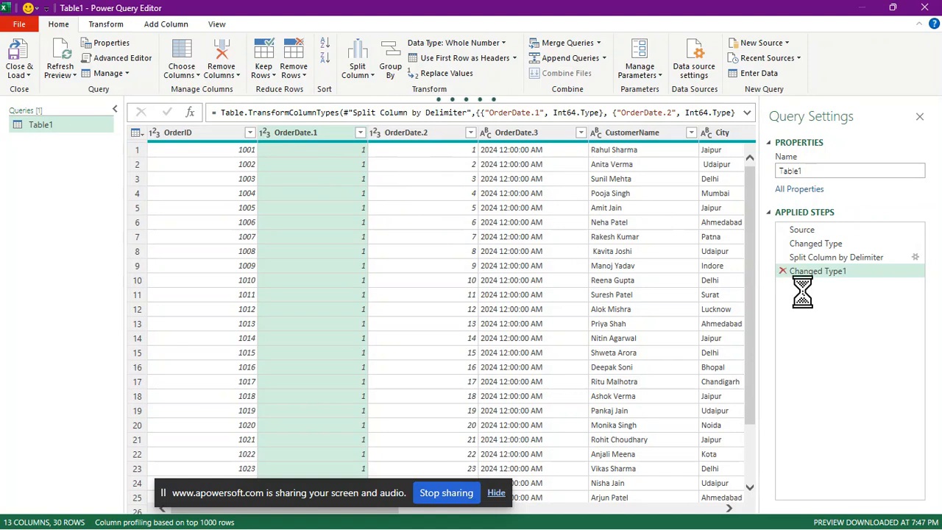
# Remove the Changed Type1 and Split Column by Delimiter steps from the query
pyautogui.click(783, 272)
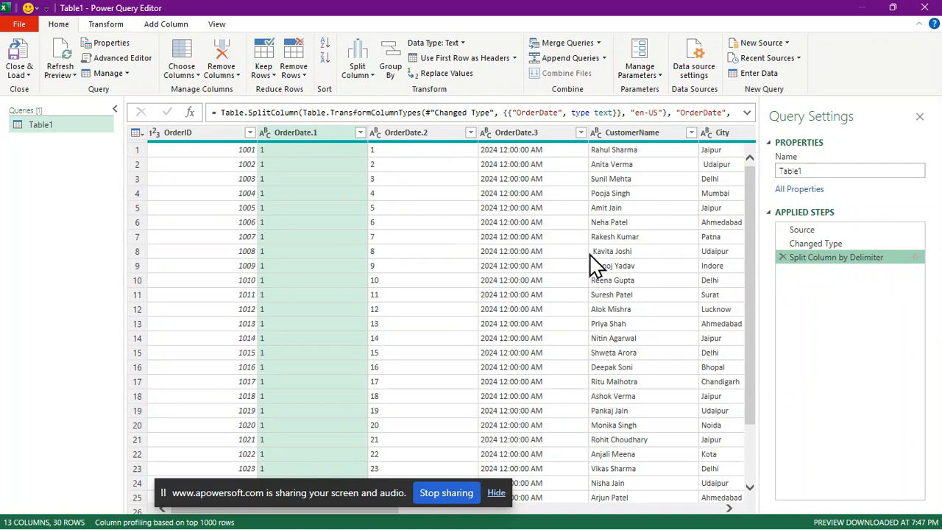
pyautogui.click(782, 258)
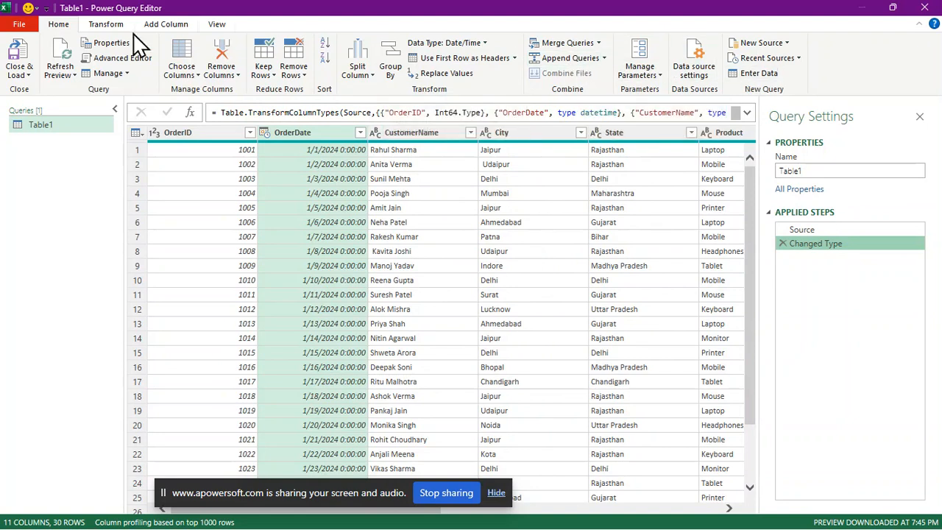
# Look through the commands for unpivoting and formatting columns, adding columns and changing the view
pyautogui.click(105, 25)
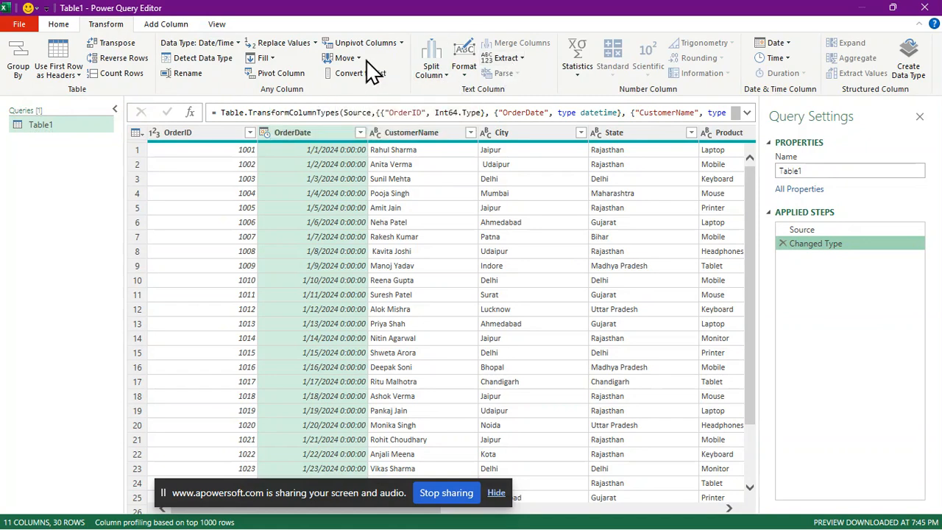
pyautogui.click(401, 45)
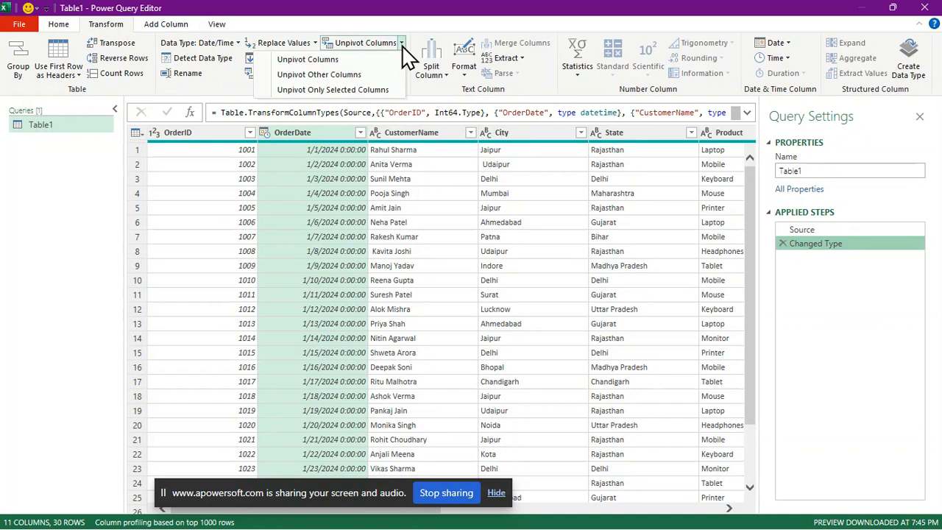
pyautogui.click(401, 45)
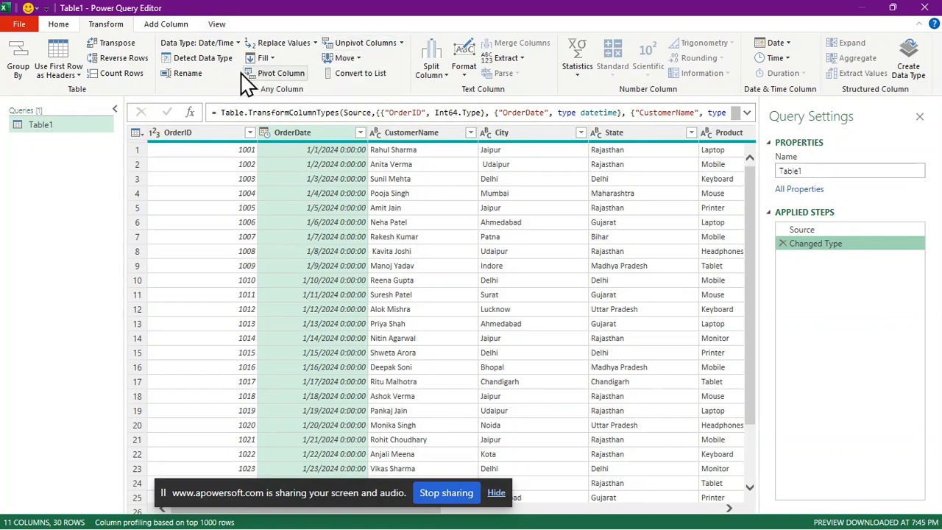
pyautogui.click(462, 64)
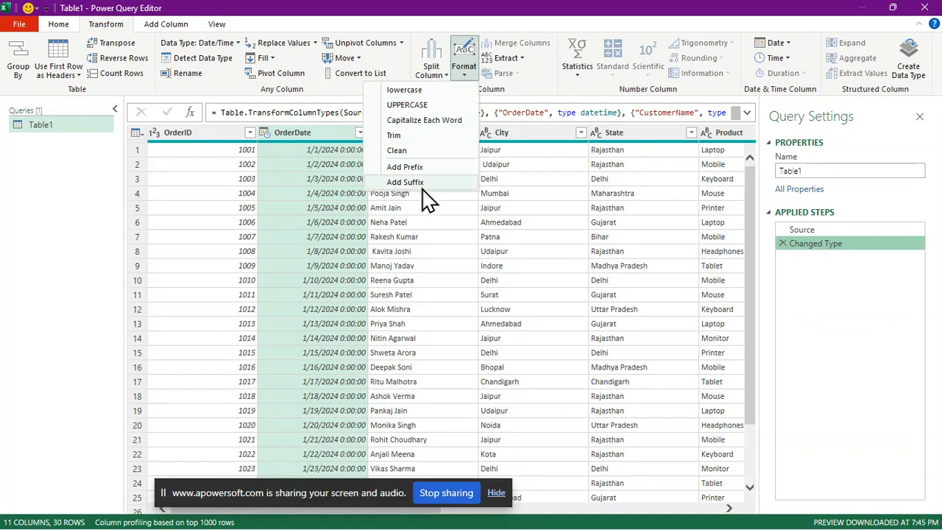
pyautogui.click(434, 259)
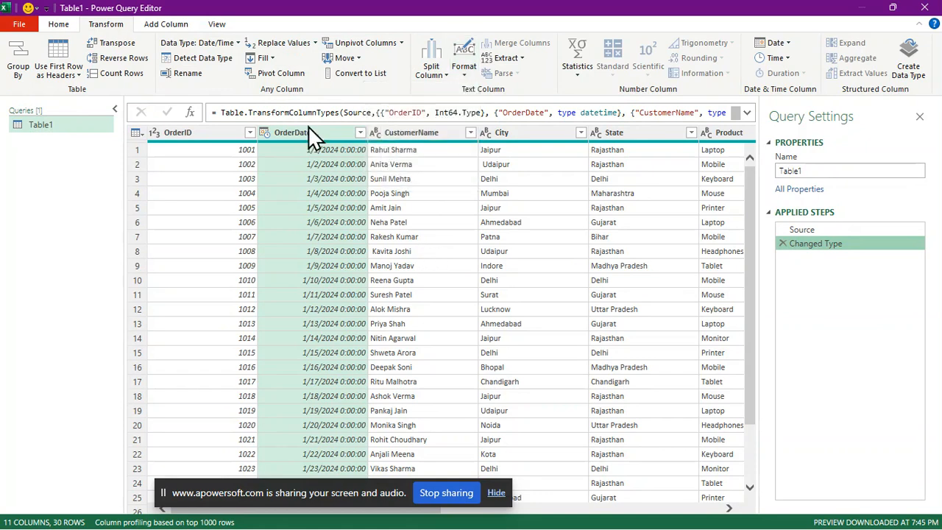
pyautogui.click(173, 26)
pyautogui.click(218, 26)
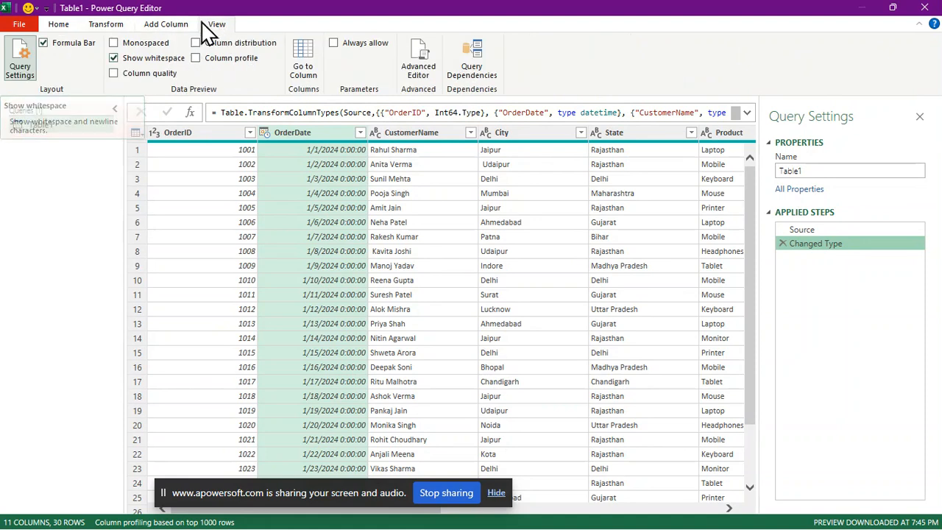
pyautogui.click(103, 25)
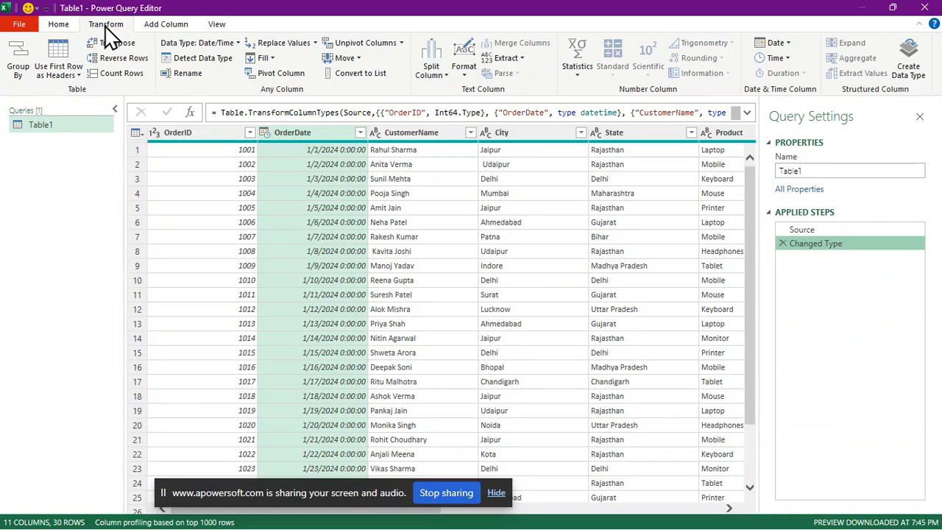
# Rename the query as Sales Data Dec 2025
pyautogui.click(810, 171)
pyautogui.click(813, 170)
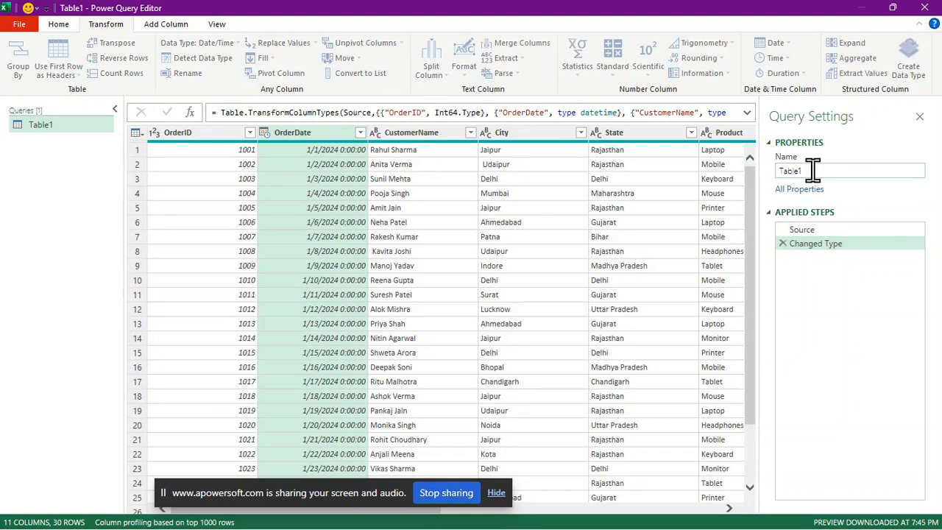
pyautogui.write('Sales Data')
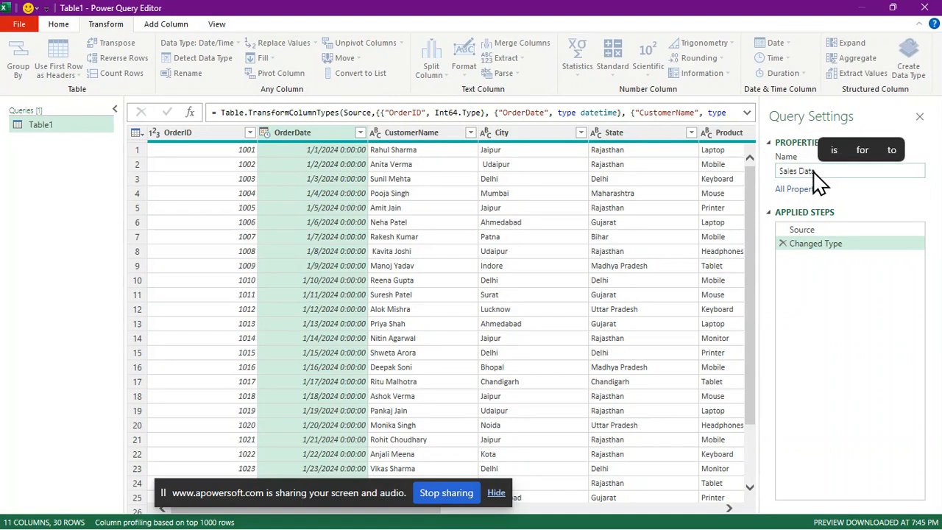
pyautogui.write(' Dec 2025')
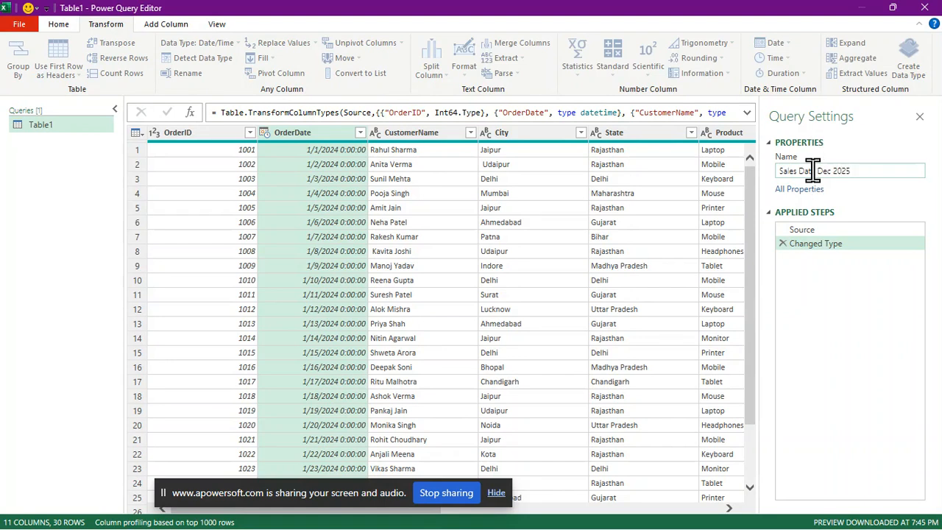
pyautogui.click(814, 279)
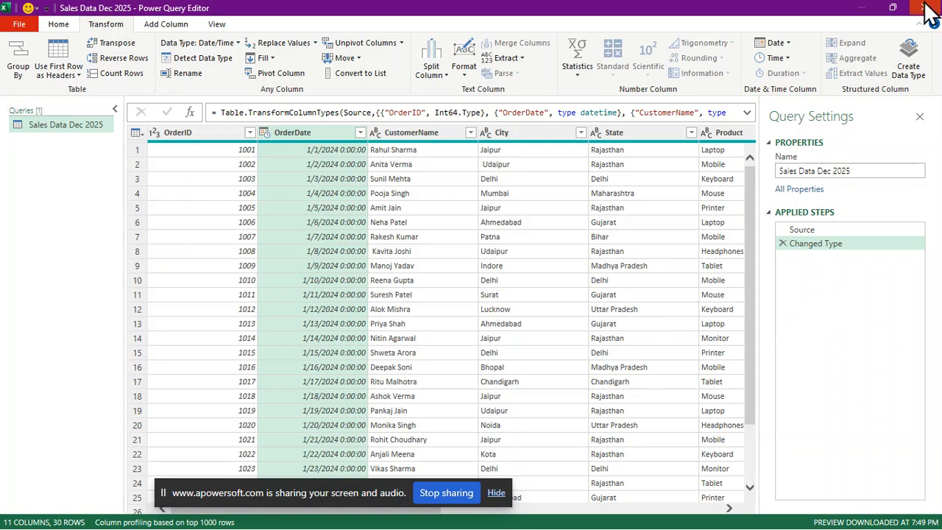
# Close the Power Query Editor and load the query into the Excel workbook as a table on a new worksheet
pyautogui.click(59, 24)
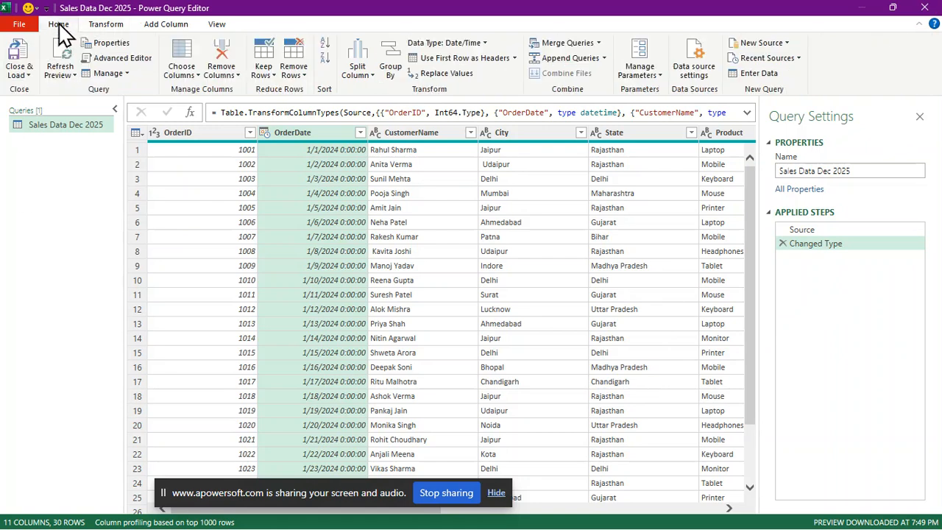
pyautogui.click(18, 72)
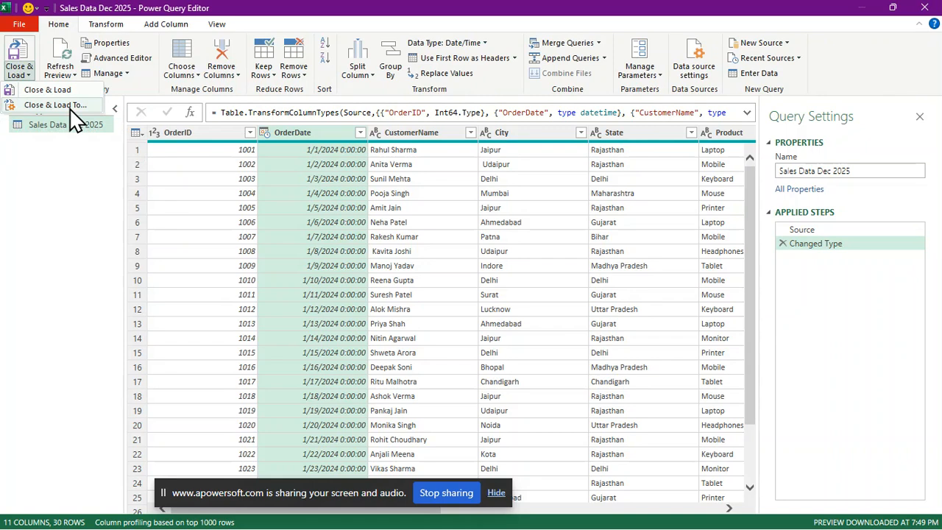
pyautogui.click(63, 93)
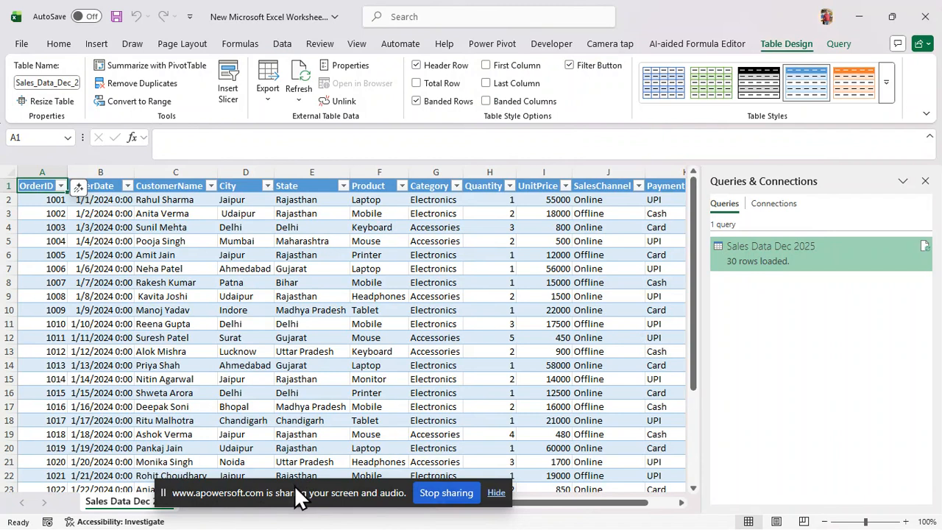
pyautogui.moveTo(297, 495); pyautogui.dragTo(338, 518)
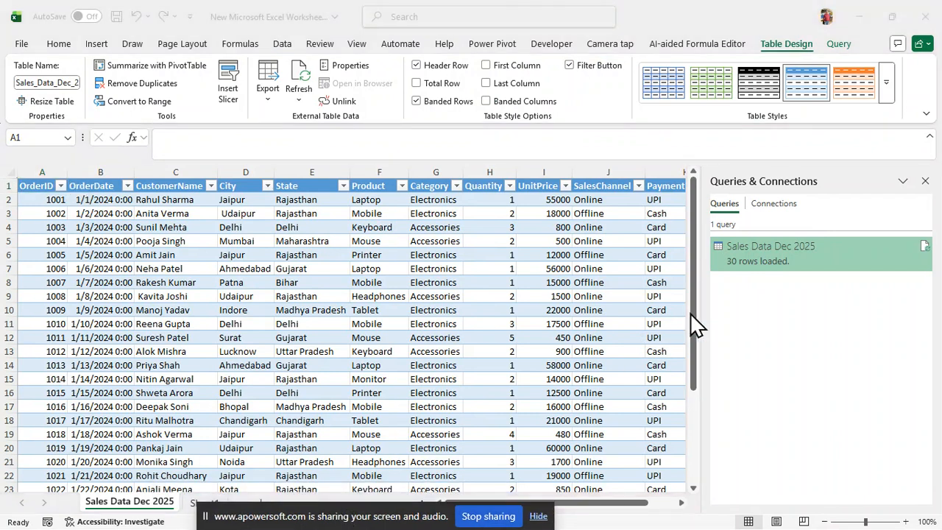
pyautogui.click(553, 378)
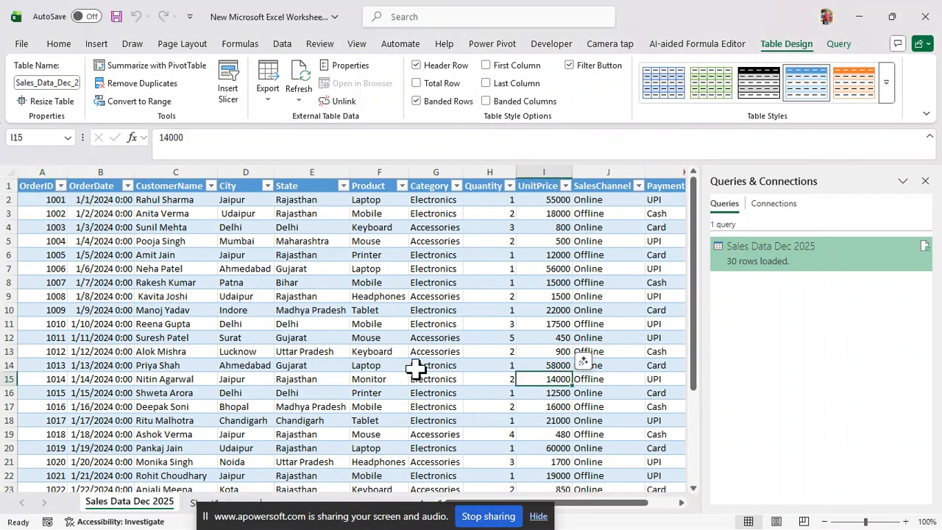
pyautogui.click(390, 353)
pyautogui.click(266, 254)
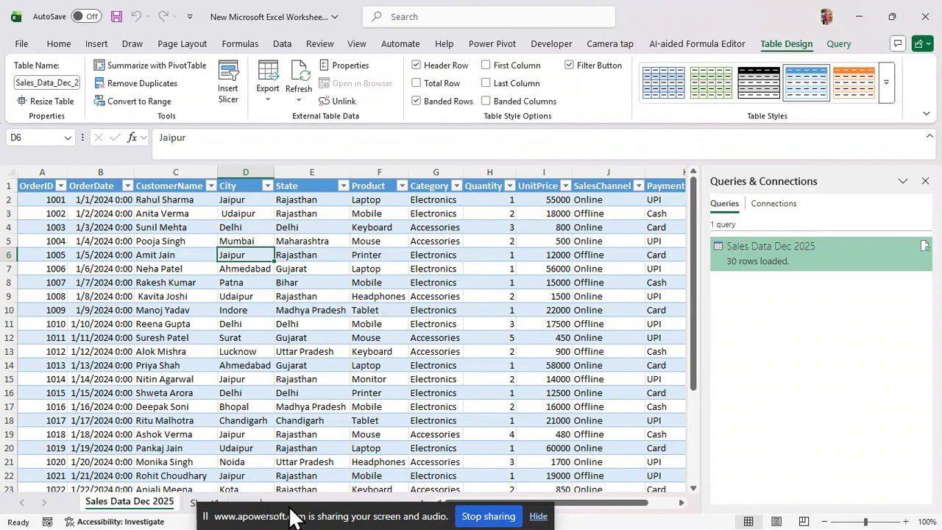
pyautogui.moveTo(288, 507); pyautogui.dragTo(347, 519)
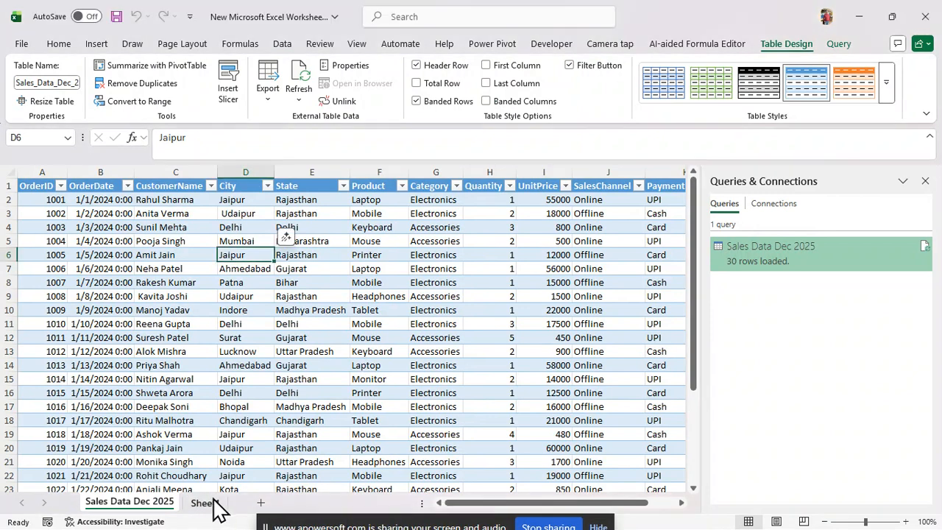
pyautogui.moveTo(264, 514); pyautogui.dragTo(372, 528)
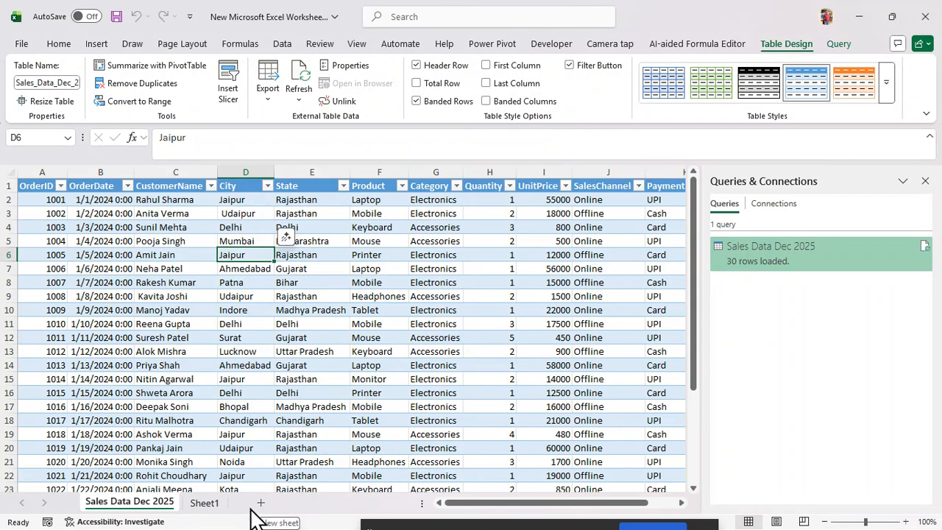
# Add a blank worksheet and hide the list of queries and connections
pyautogui.click(261, 503)
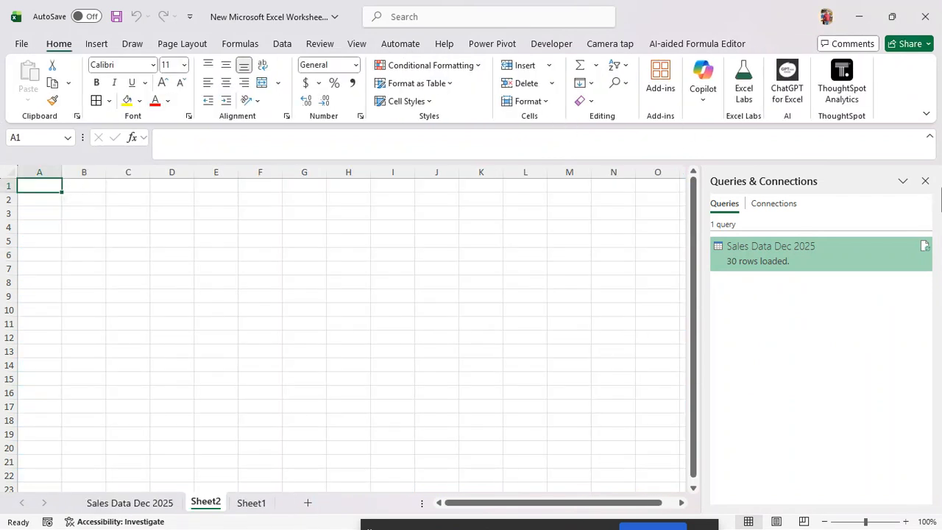
pyautogui.click(926, 181)
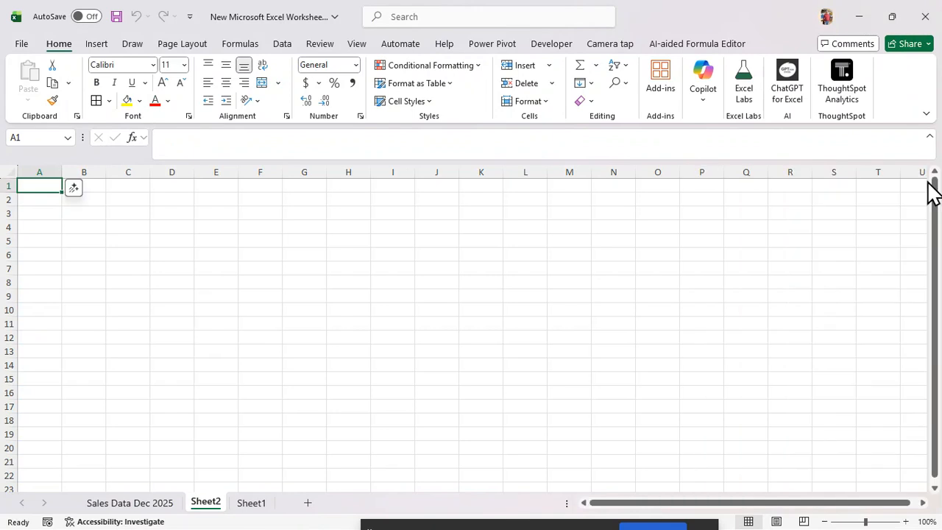
# Import the text file Sales Data_2025 from the Downloads folder to open its data preview
pyautogui.click(284, 45)
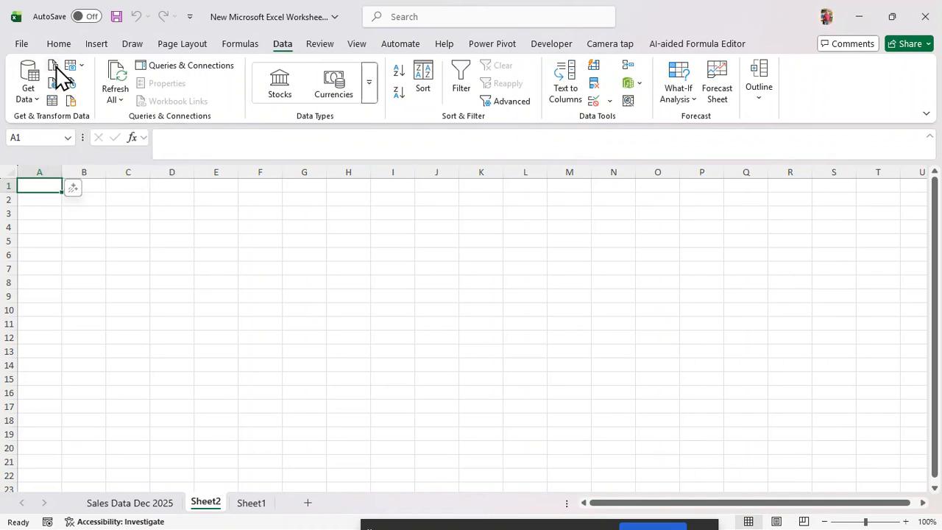
pyautogui.click(56, 67)
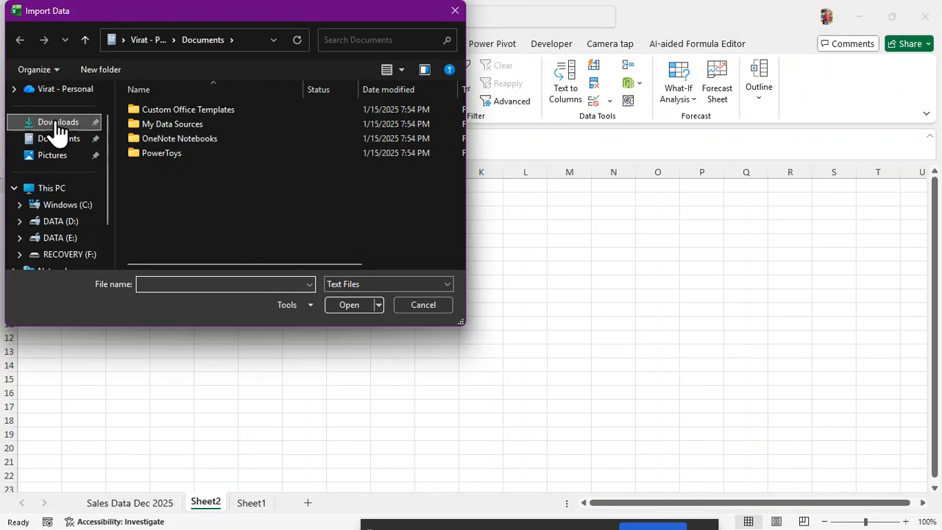
pyautogui.click(57, 123)
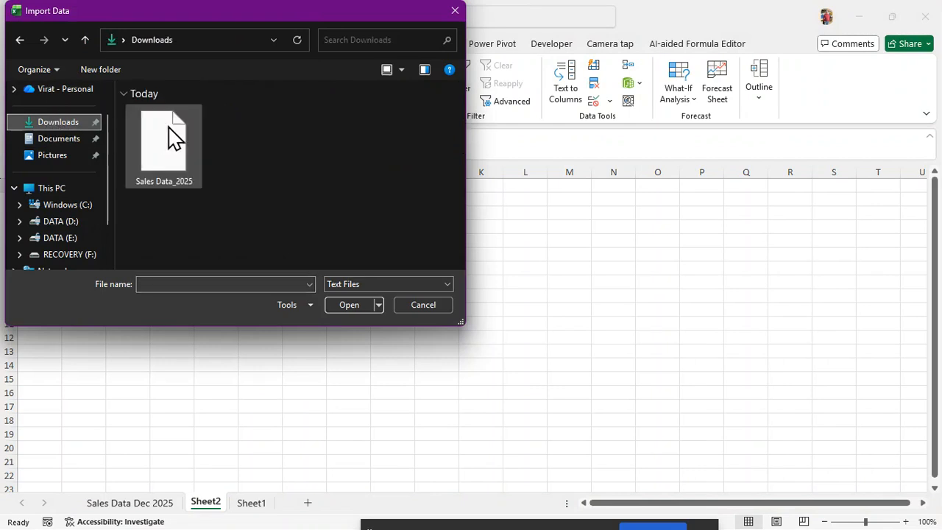
pyautogui.click(182, 177)
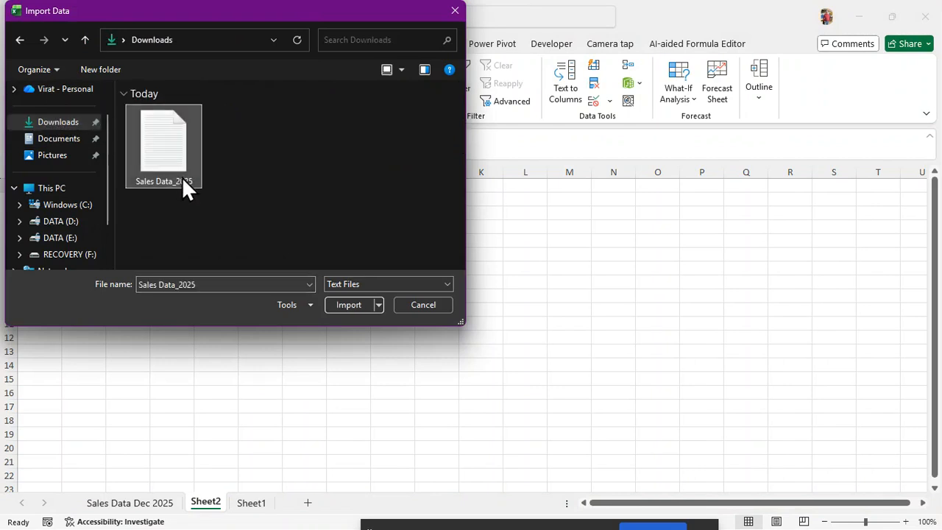
pyautogui.click(351, 301)
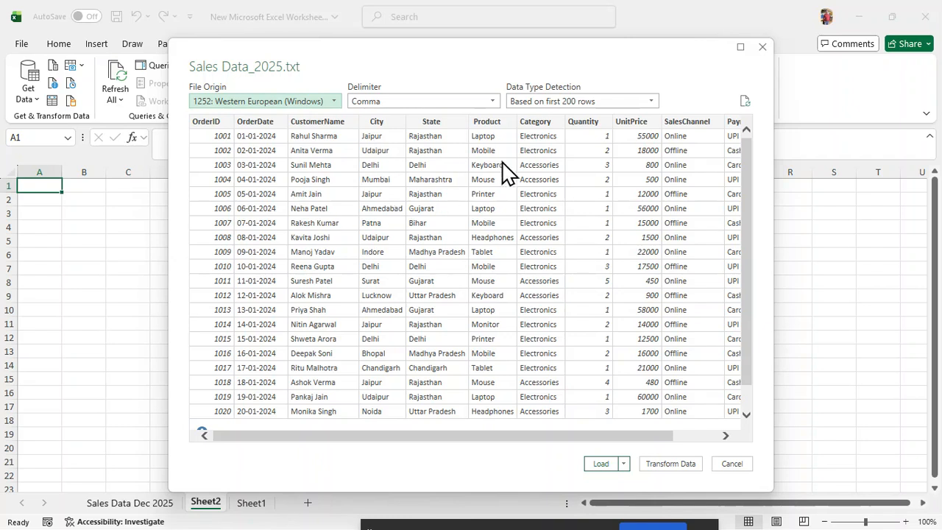
# Check the remaining columns in the preview and load the text file's data as a PivotTable Report on a new worksheet
pyautogui.moveTo(560, 437); pyautogui.dragTo(650, 440)
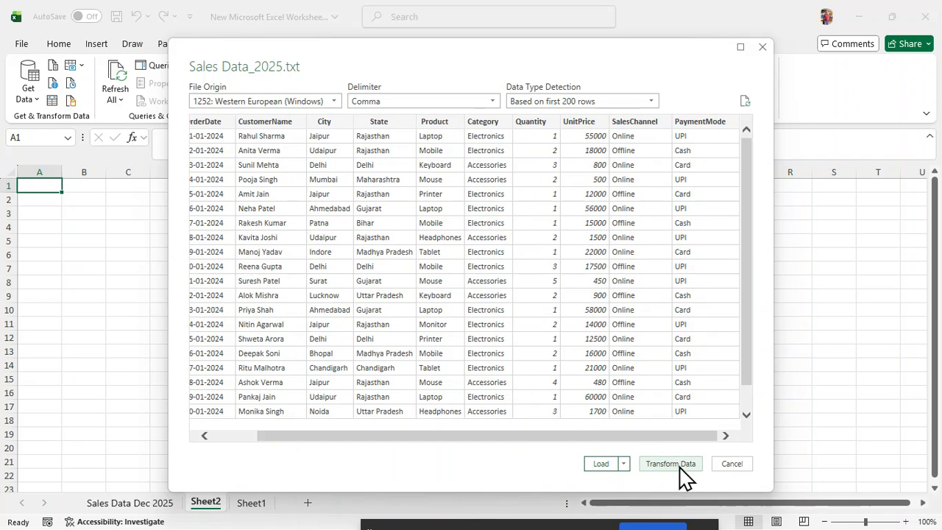
pyautogui.click(623, 464)
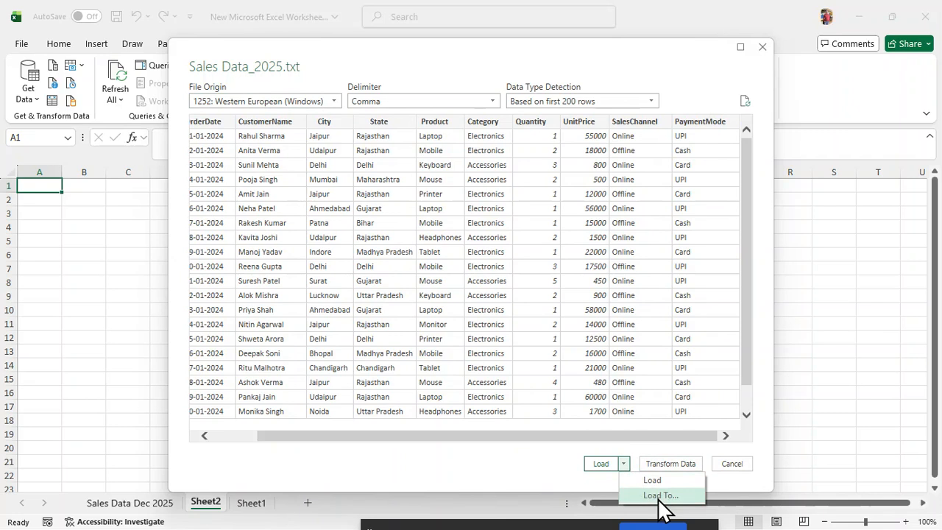
pyautogui.click(660, 497)
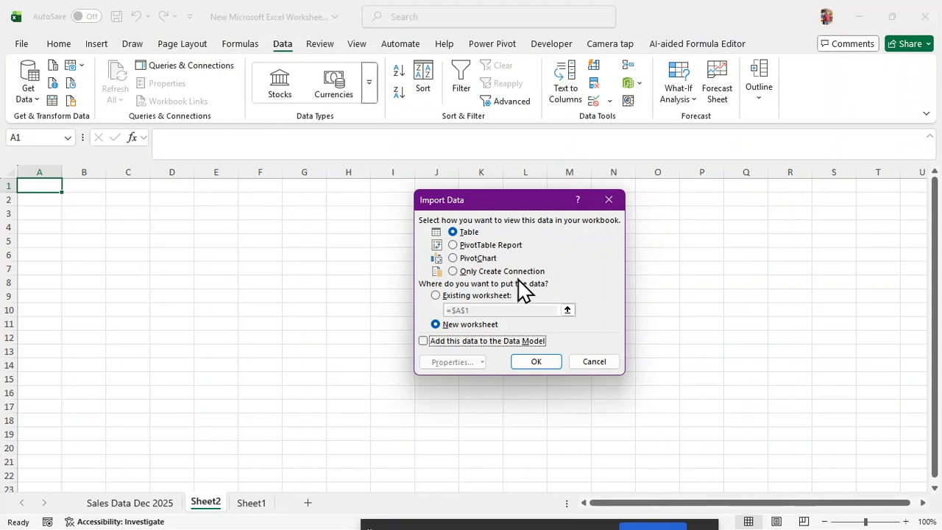
pyautogui.click(479, 247)
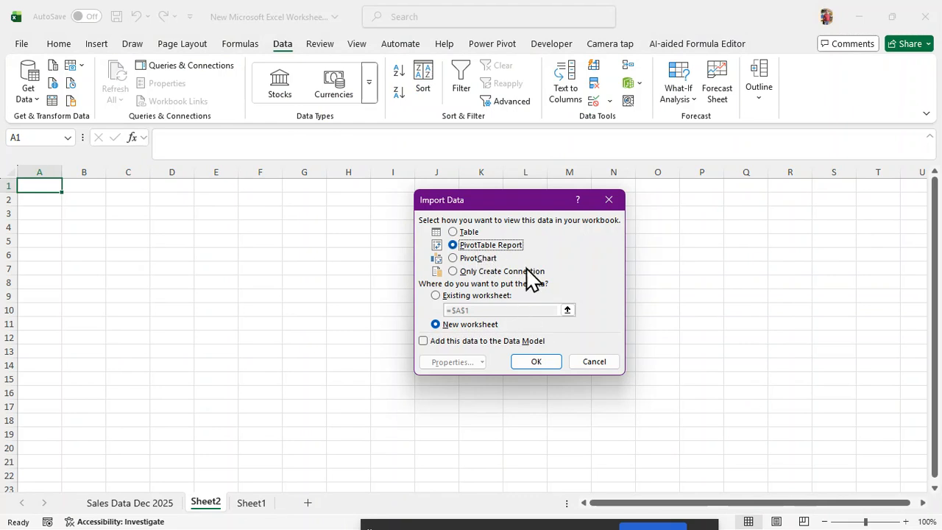
pyautogui.click(533, 362)
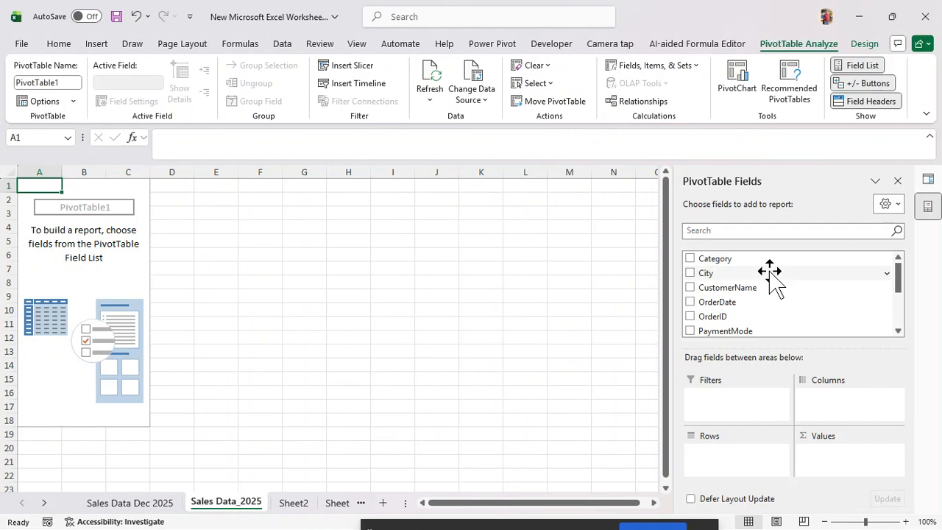
# Place the Category field in the rows of the new PivotTable
pyautogui.moveTo(734, 267); pyautogui.dragTo(737, 454)
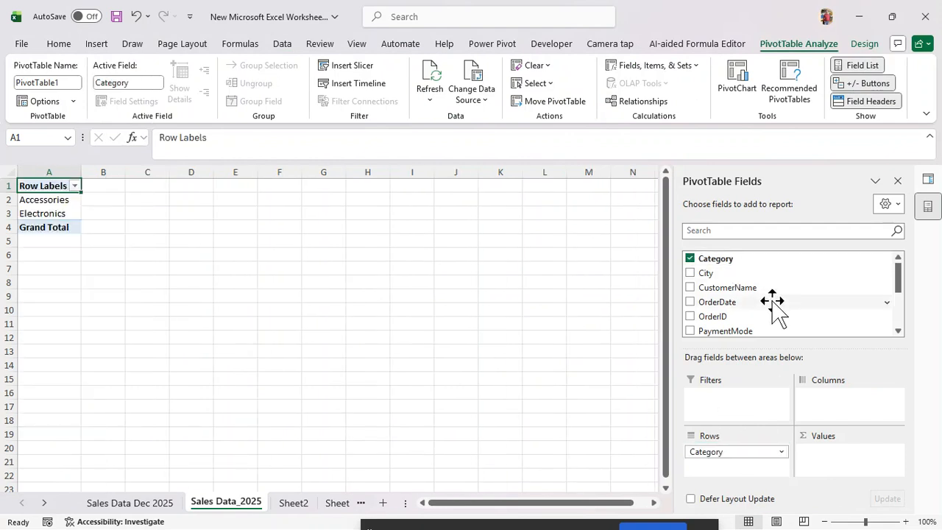
pyautogui.scroll(-3, 773, 302)
pyautogui.scroll(1, 758, 305)
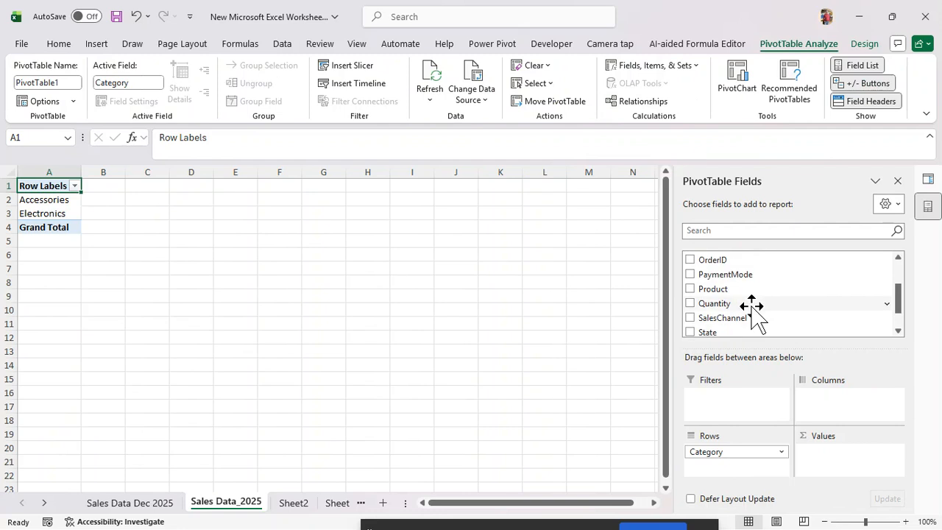
pyautogui.scroll(-1, 753, 306)
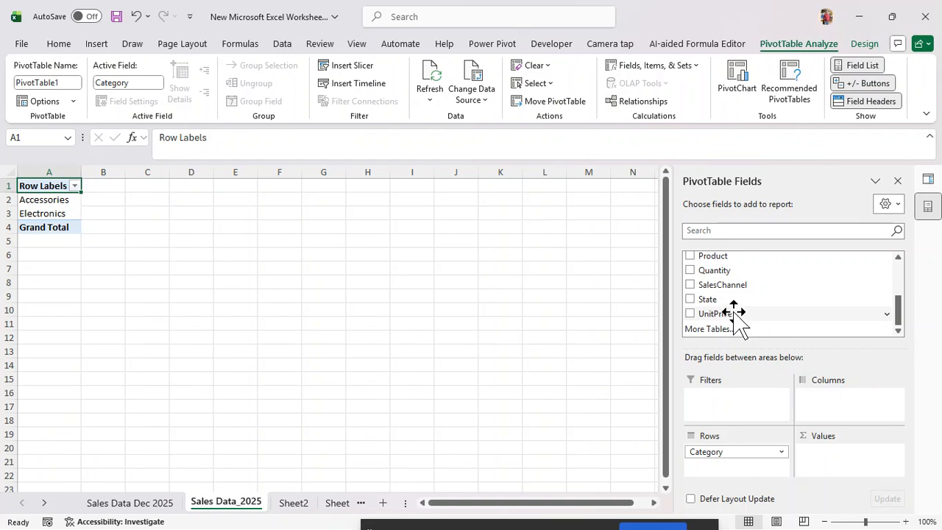
pyautogui.click(718, 329)
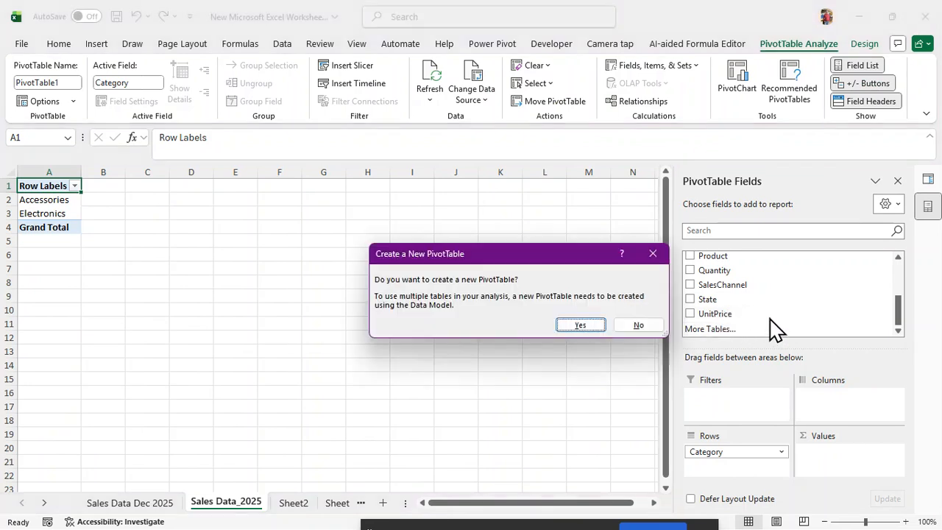
pyautogui.click(639, 326)
pyautogui.scroll(1, 789, 304)
pyautogui.scroll(2, 789, 304)
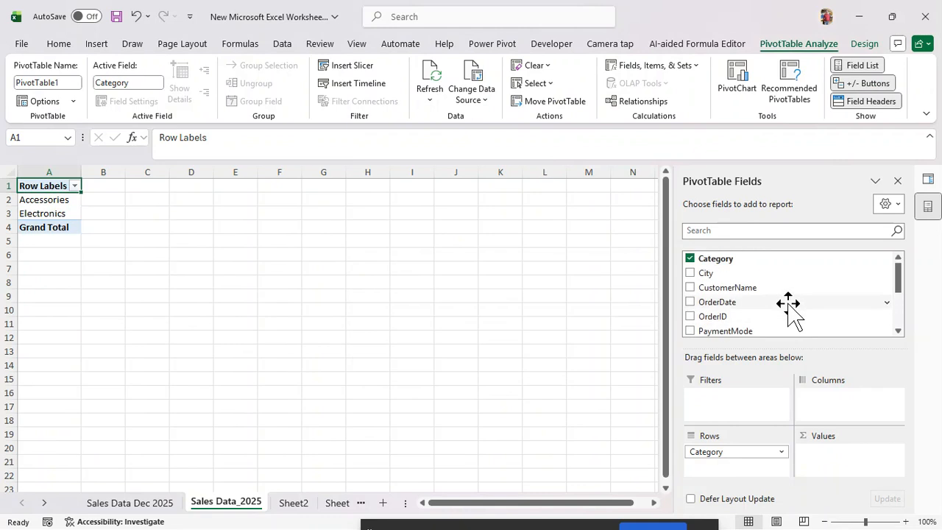
# Add the UnitPrice field to the PivotTable's values as a sum
pyautogui.scroll(-1, 783, 311)
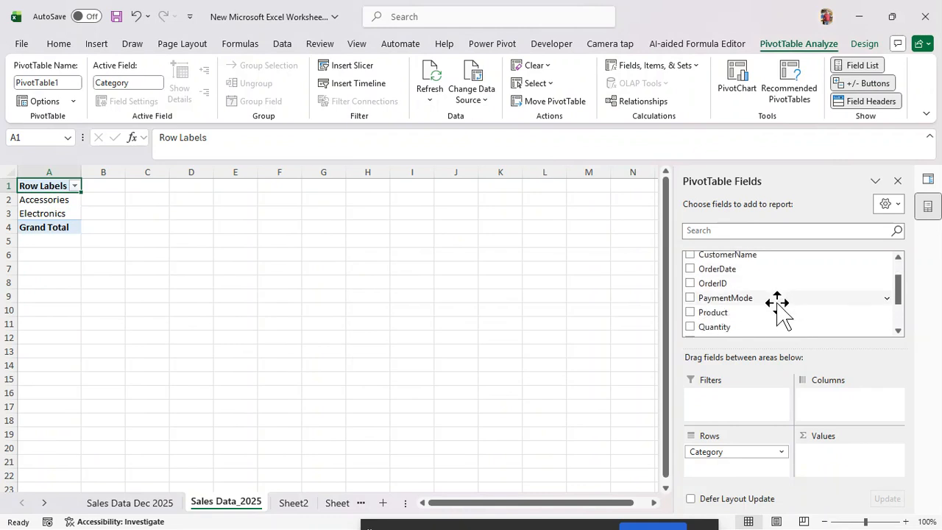
pyautogui.scroll(-4, 779, 313)
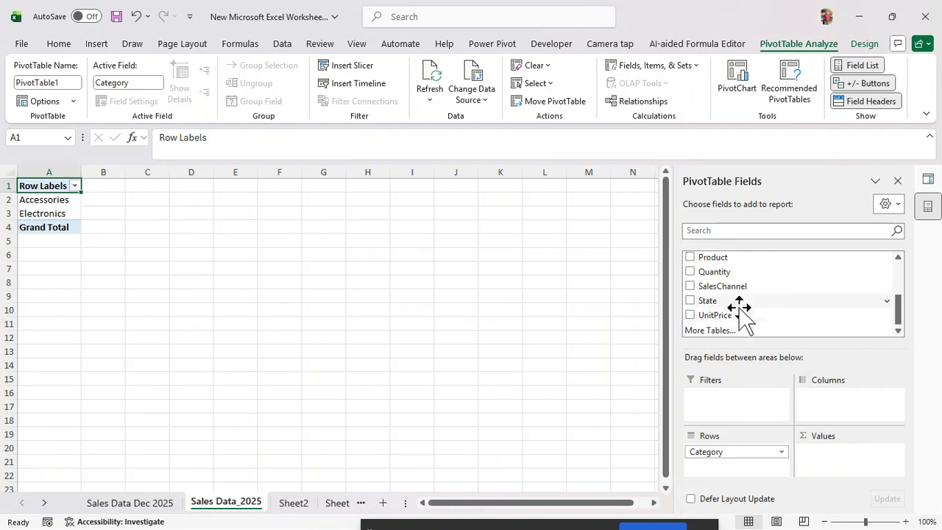
pyautogui.moveTo(763, 302); pyautogui.dragTo(839, 471)
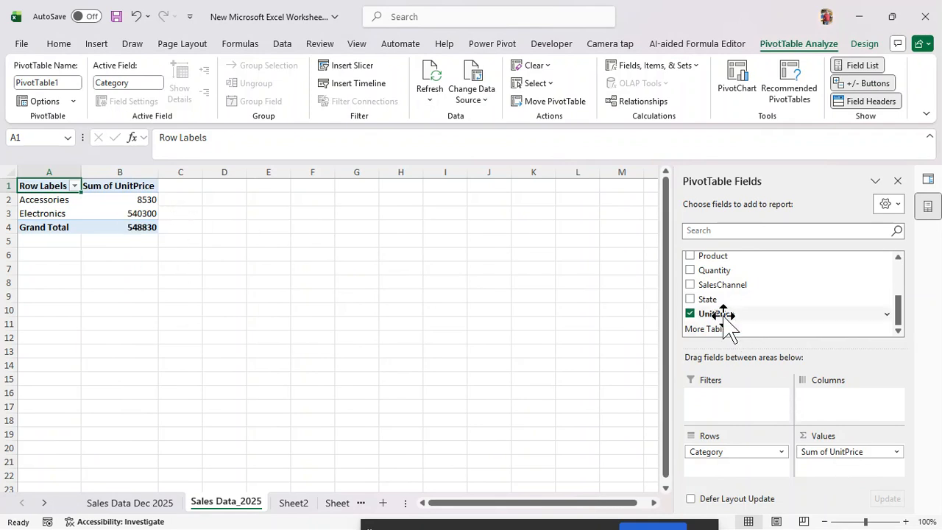
# Add State as the PivotTable's report filter and nest the Product field under Category in the rows
pyautogui.moveTo(708, 303); pyautogui.dragTo(719, 401)
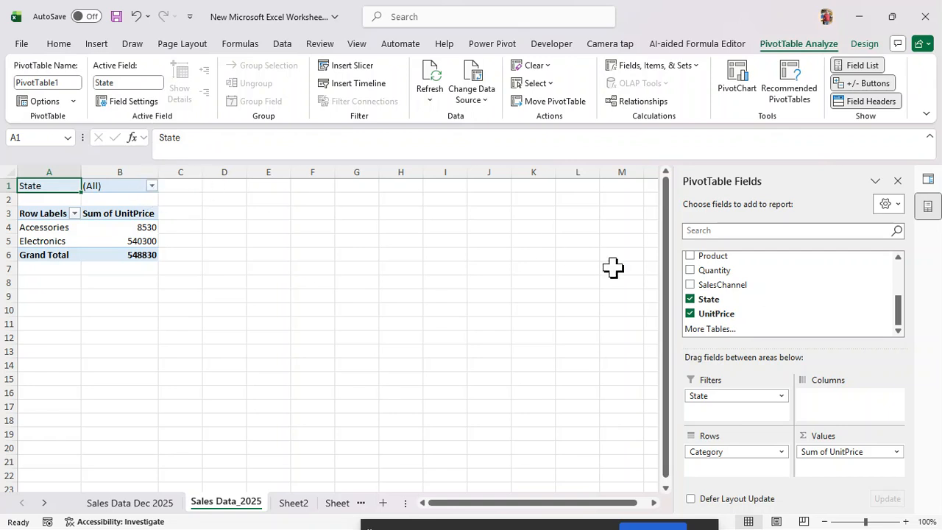
pyautogui.scroll(1, 744, 291)
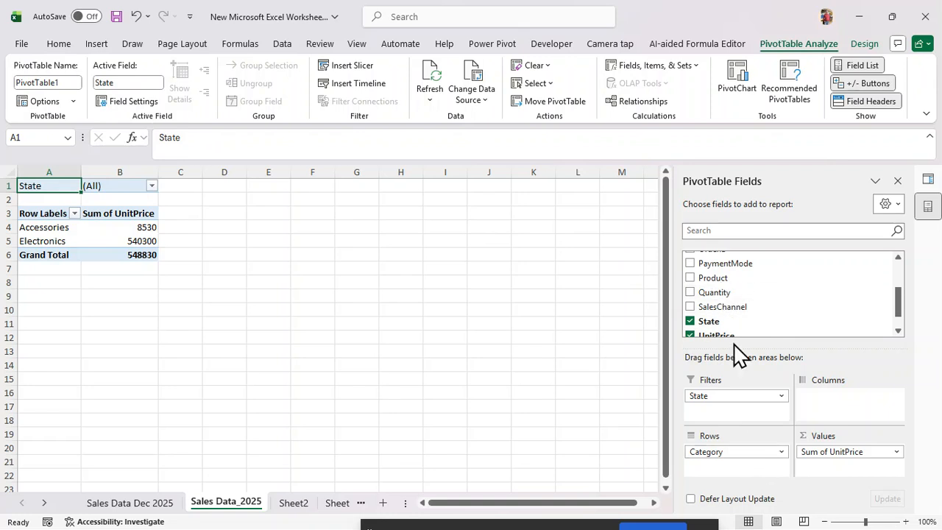
pyautogui.moveTo(712, 293); pyautogui.dragTo(742, 471)
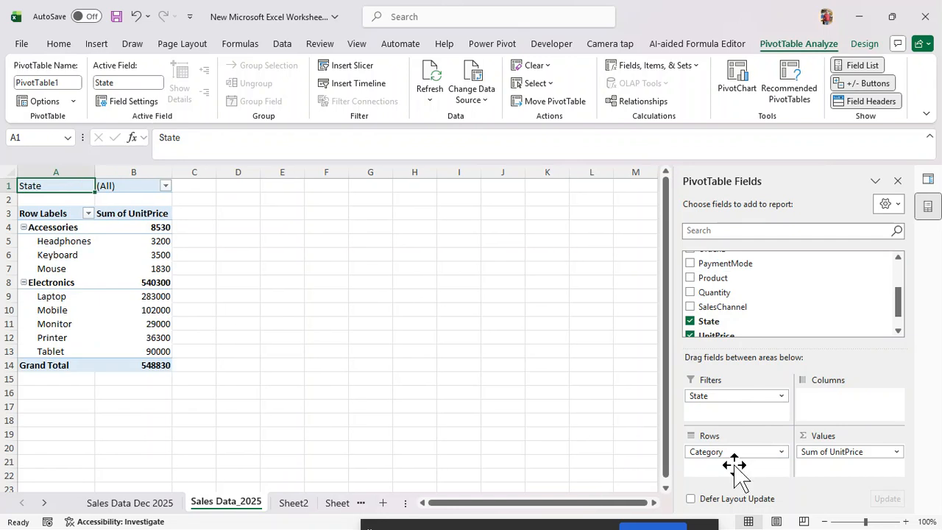